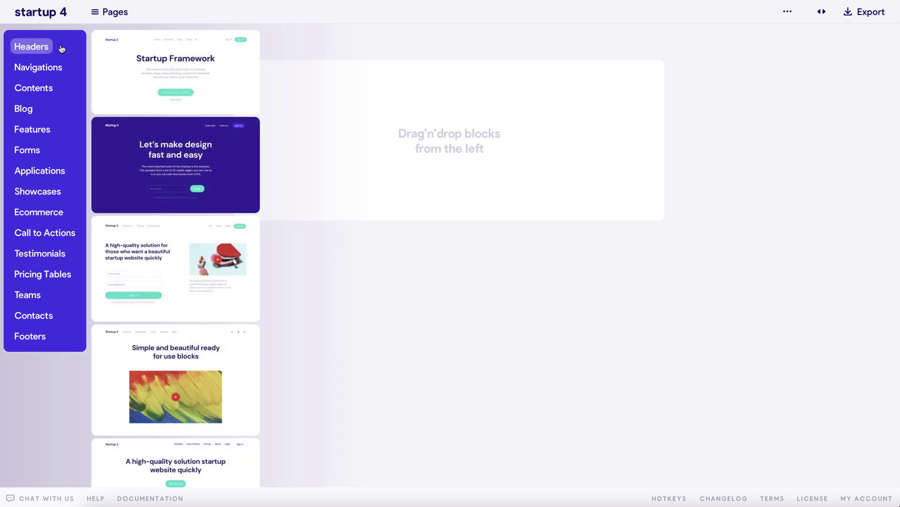
# - Add the Header 4 block and select the container holding its heading and video poster
pyautogui.click(183, 348)
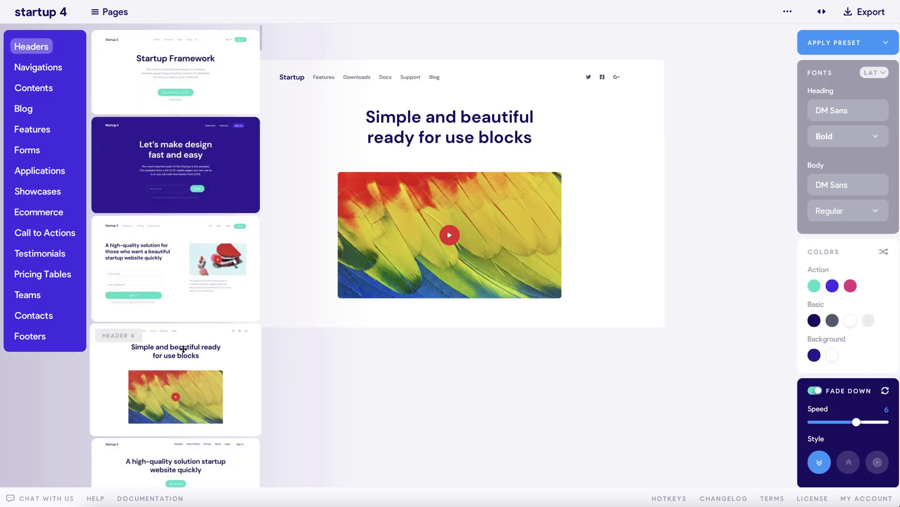
pyautogui.click(352, 295)
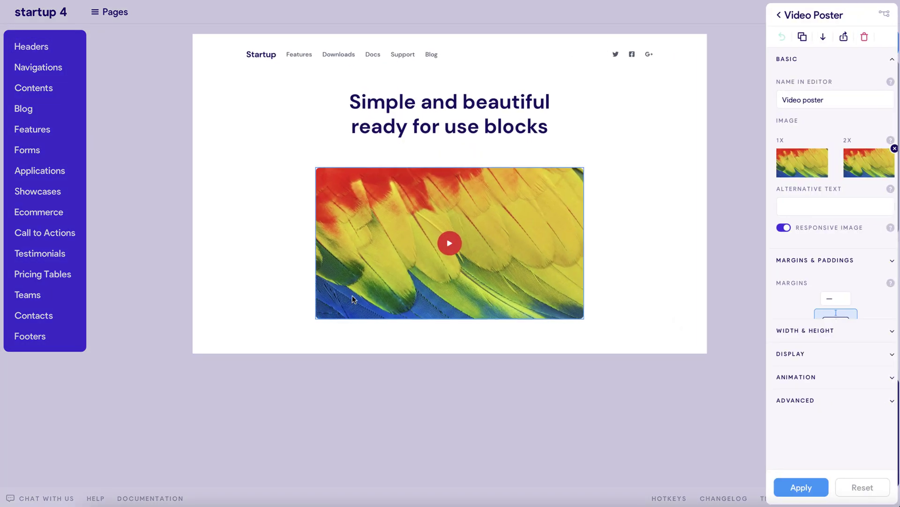
pyautogui.click(885, 16)
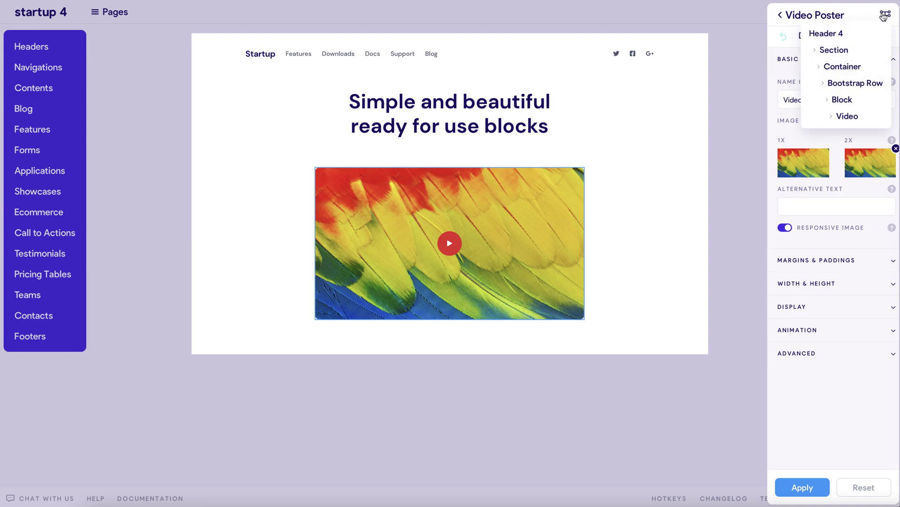
pyautogui.click(847, 68)
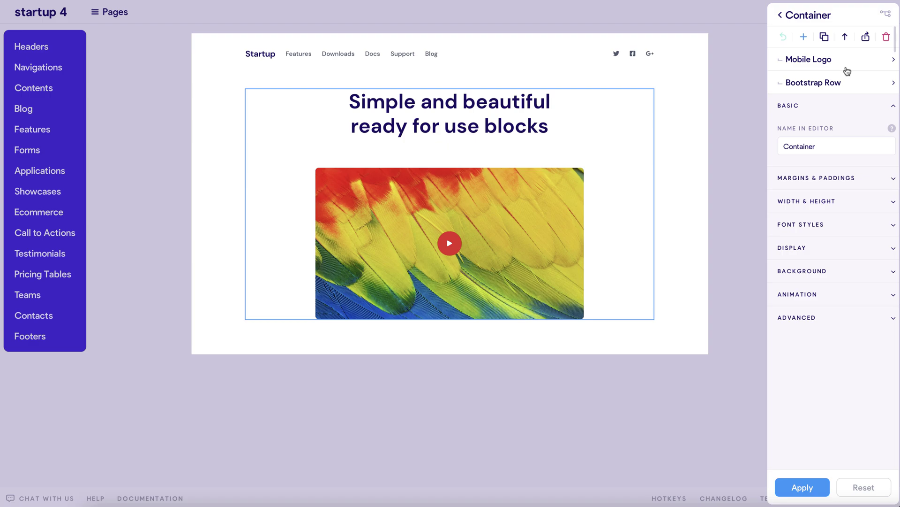
# - Add a container named '3 images container' with Display set to Bootstrap Row
pyautogui.click(804, 37)
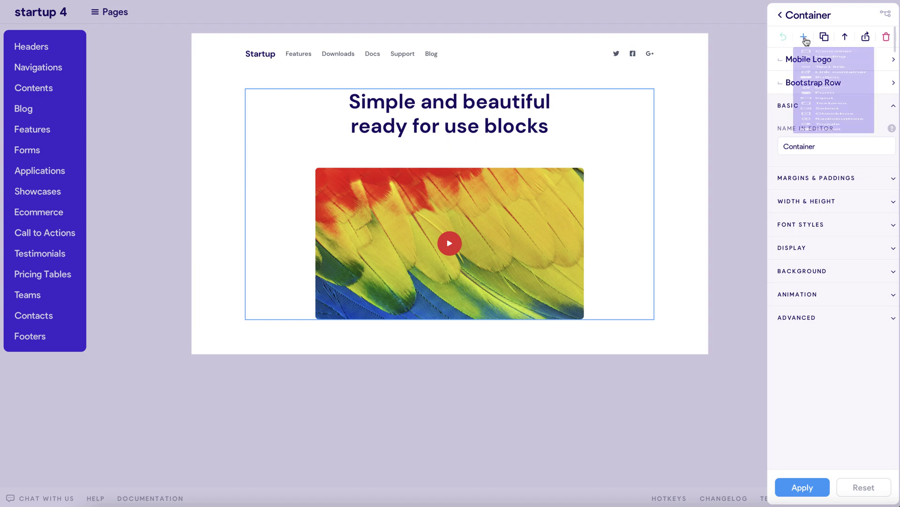
pyautogui.click(817, 62)
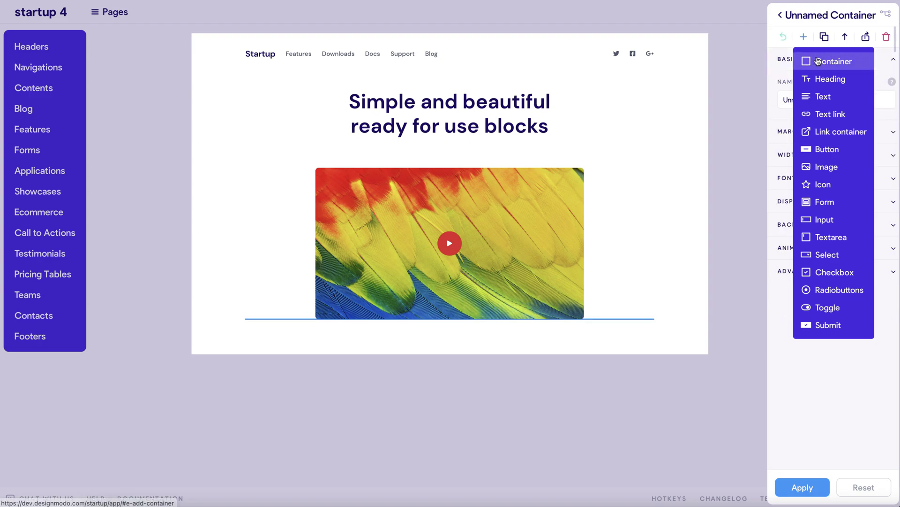
pyautogui.click(880, 100)
pyautogui.tripleClick(879, 100)
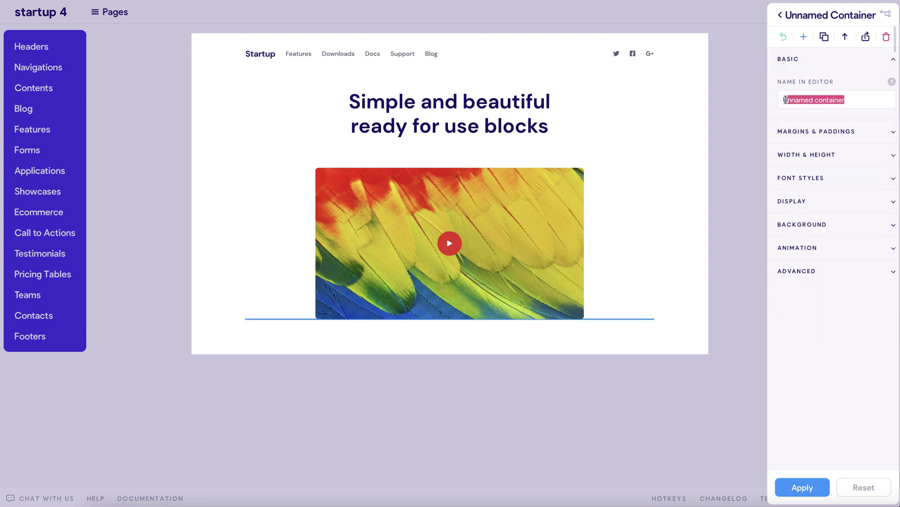
pyautogui.write('3 images')
pyautogui.click(793, 199)
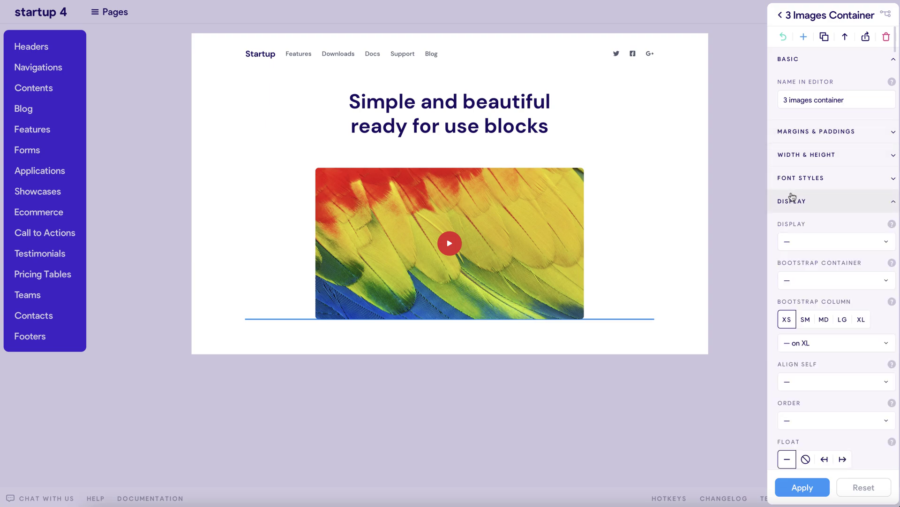
pyautogui.click(809, 242)
pyautogui.click(815, 323)
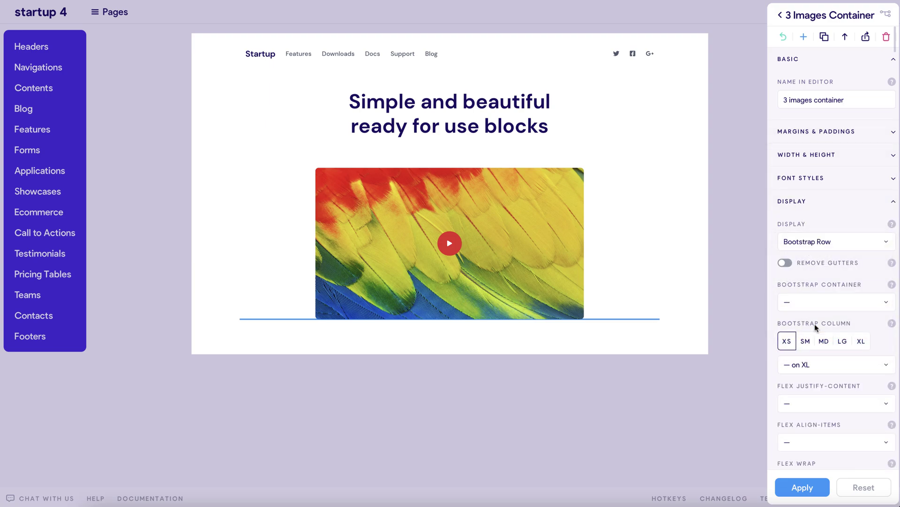
pyautogui.click(802, 38)
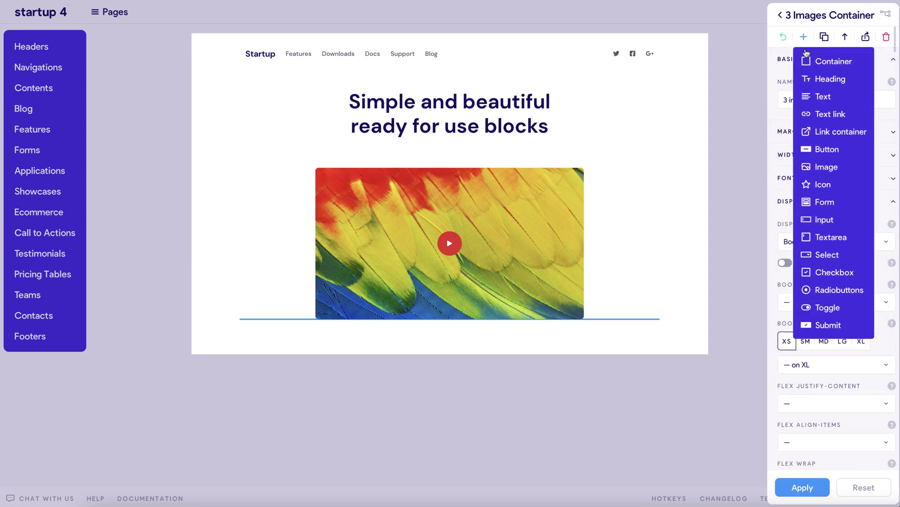
# - Add a 4/12-wide Bootstrap column inside the row and place an image in it
pyautogui.click(823, 62)
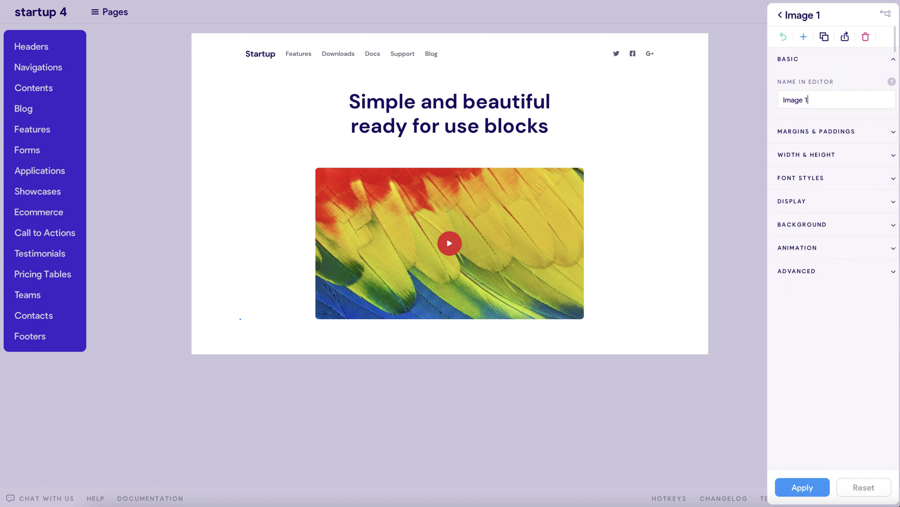
pyautogui.click(802, 202)
pyautogui.click(820, 343)
pyautogui.click(822, 401)
pyautogui.click(802, 38)
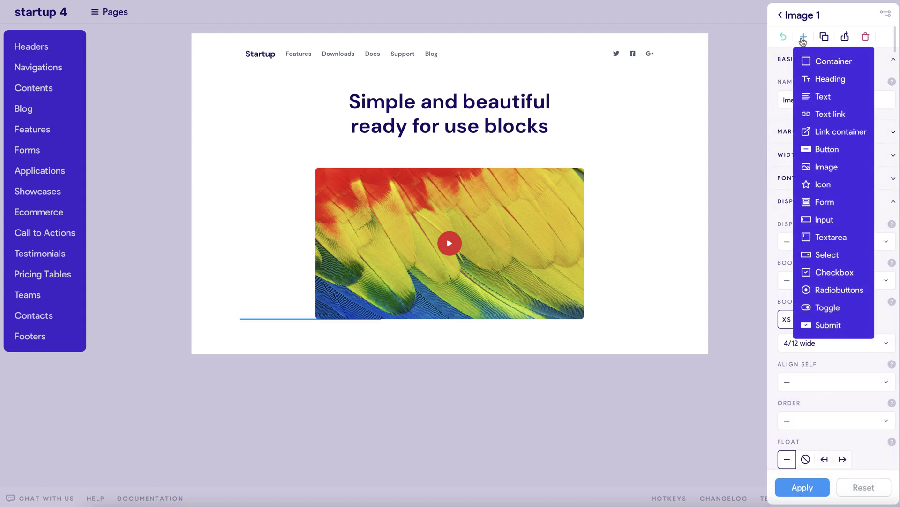
pyautogui.click(811, 167)
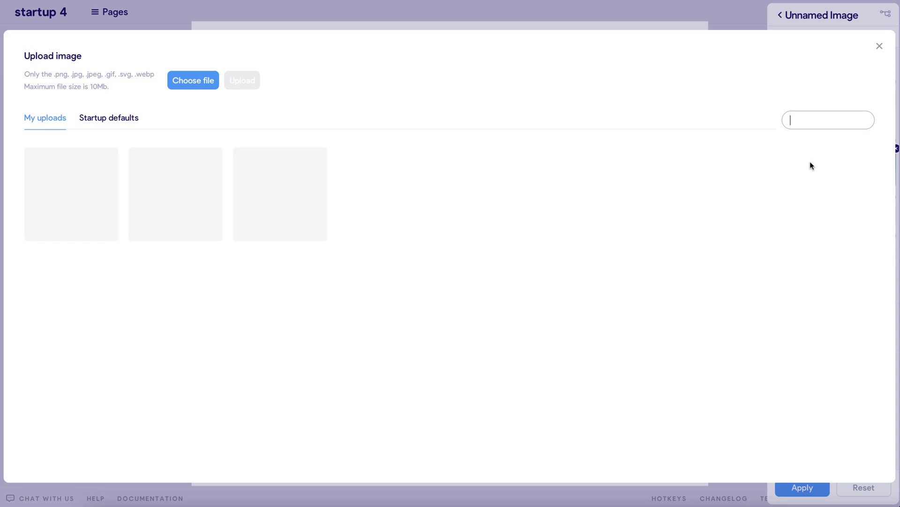
# - Upload 1.jpg as the image's normal version
pyautogui.click(194, 80)
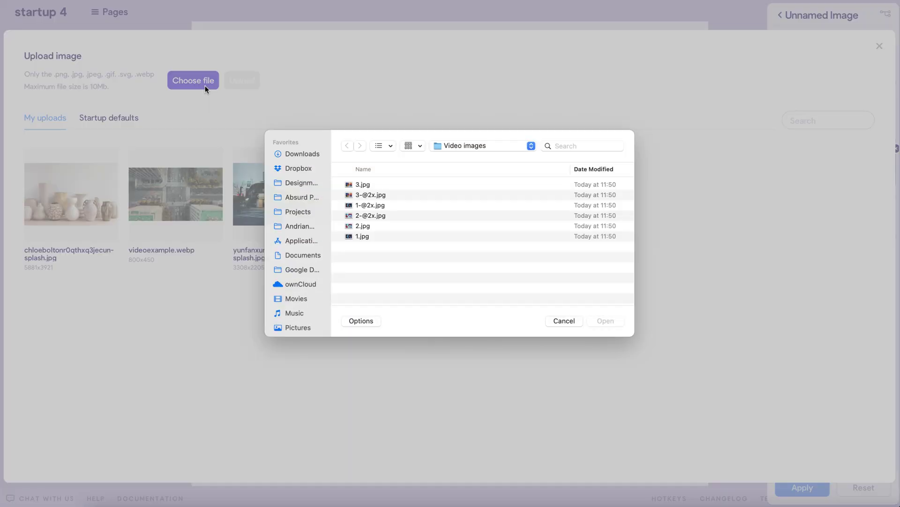
pyautogui.click(393, 236)
pyautogui.click(604, 321)
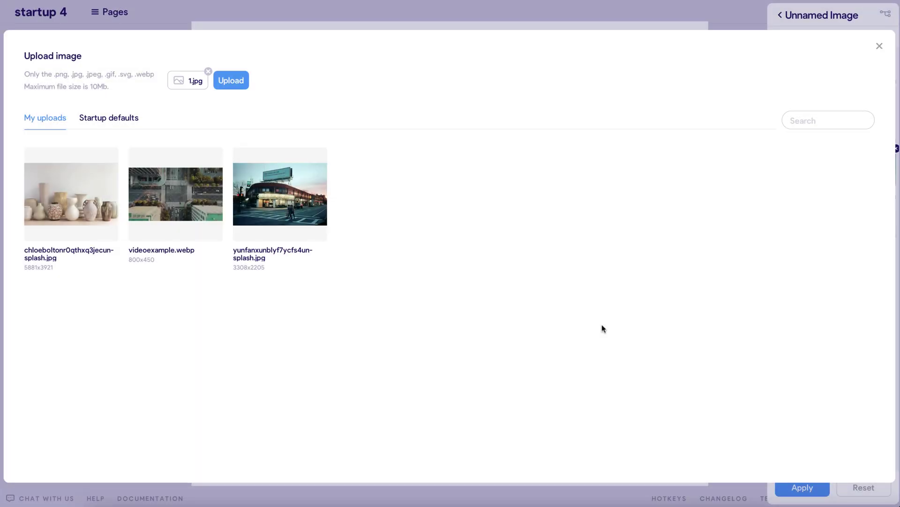
pyautogui.click(232, 80)
pyautogui.click(366, 186)
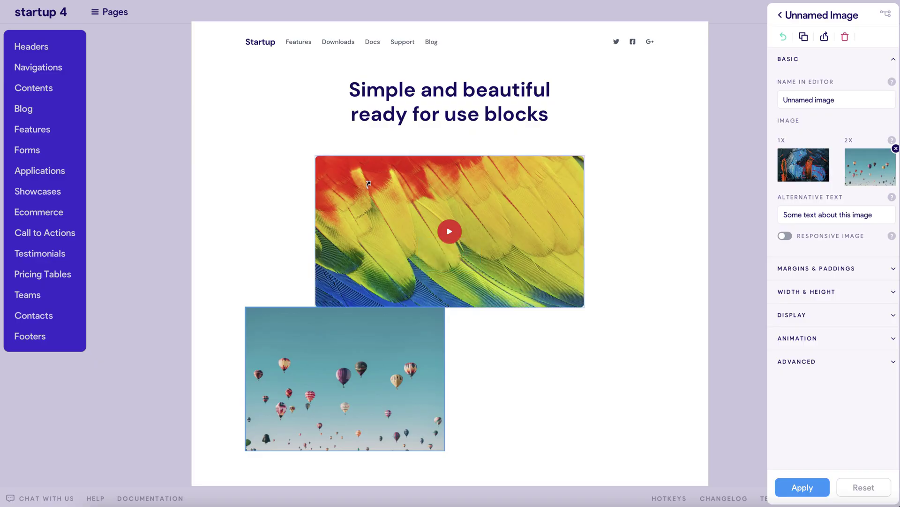
pyautogui.click(859, 170)
pyautogui.click(193, 80)
pyautogui.click(371, 205)
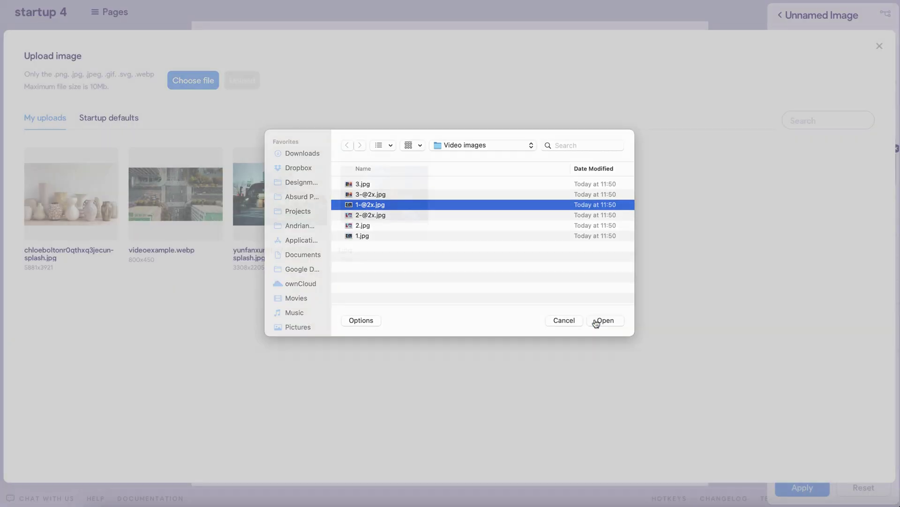
pyautogui.click(596, 321)
pyautogui.click(242, 80)
pyautogui.click(489, 189)
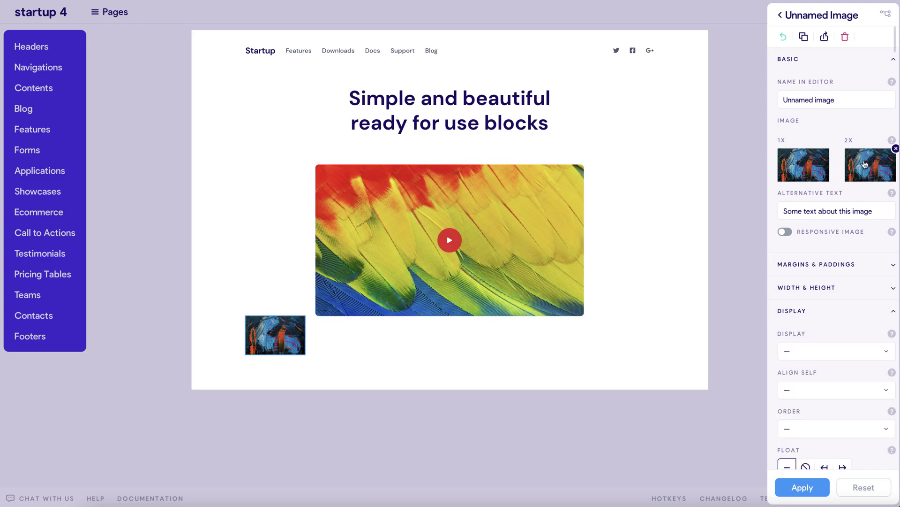
pyautogui.tripleClick(809, 99)
pyautogui.write('Image 1')
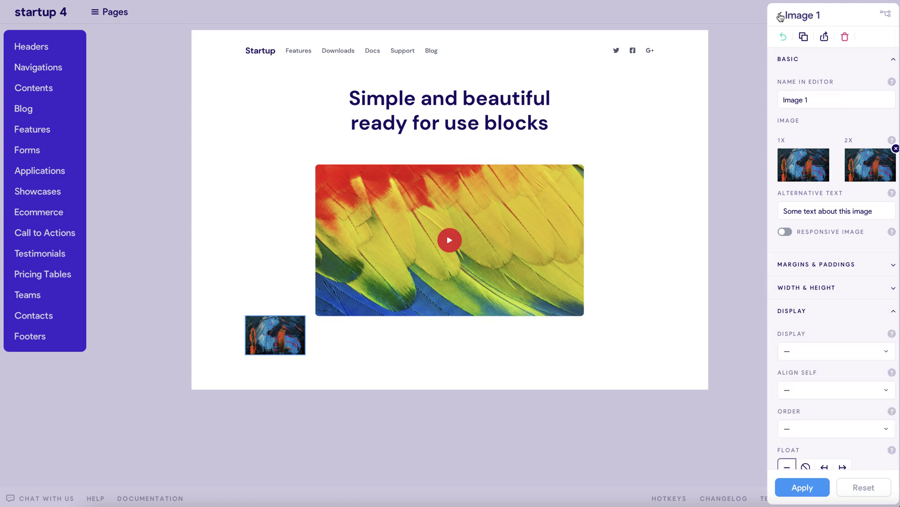
# - Add a text element under Image 1 and replace its placeholder with the painting description
pyautogui.click(780, 16)
pyautogui.click(801, 37)
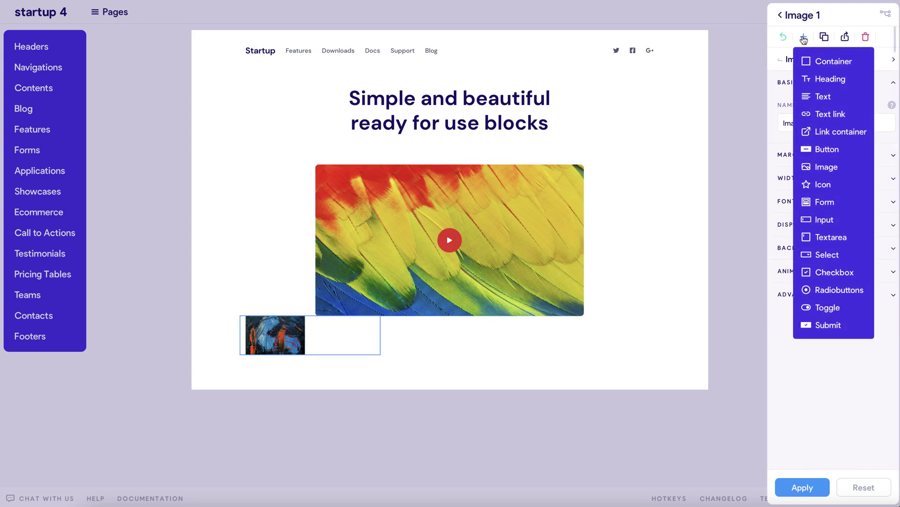
pyautogui.click(823, 96)
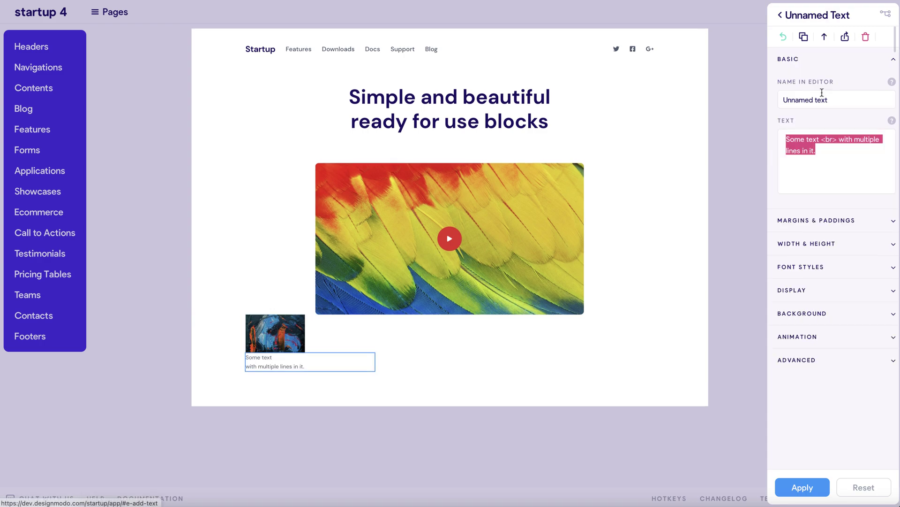
pyautogui.click(832, 152)
pyautogui.hotkey('ctrl', 'a')
pyautogui.write('Th')
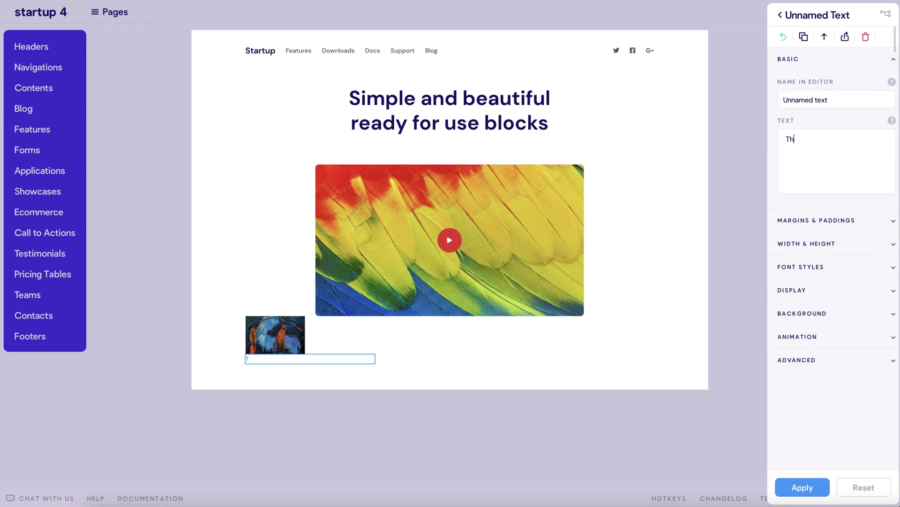
pyautogui.write('is is a text fo')
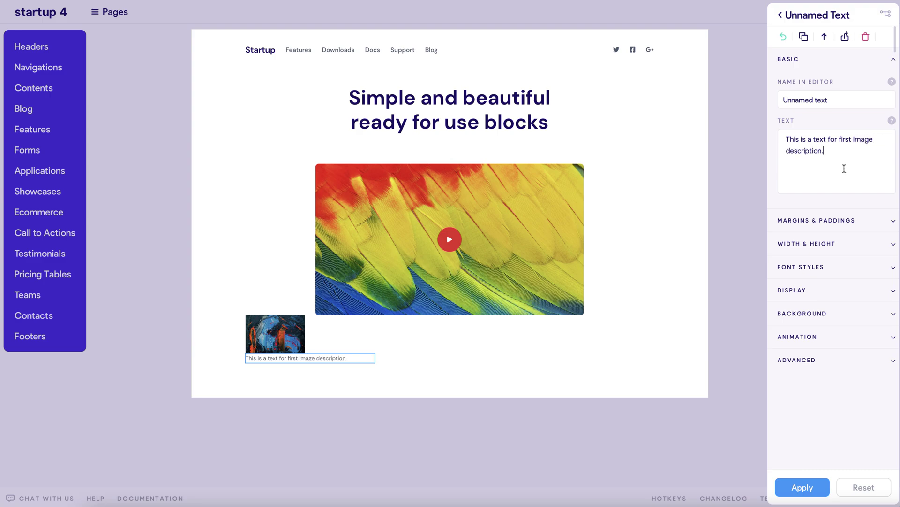
pyautogui.write('r>')
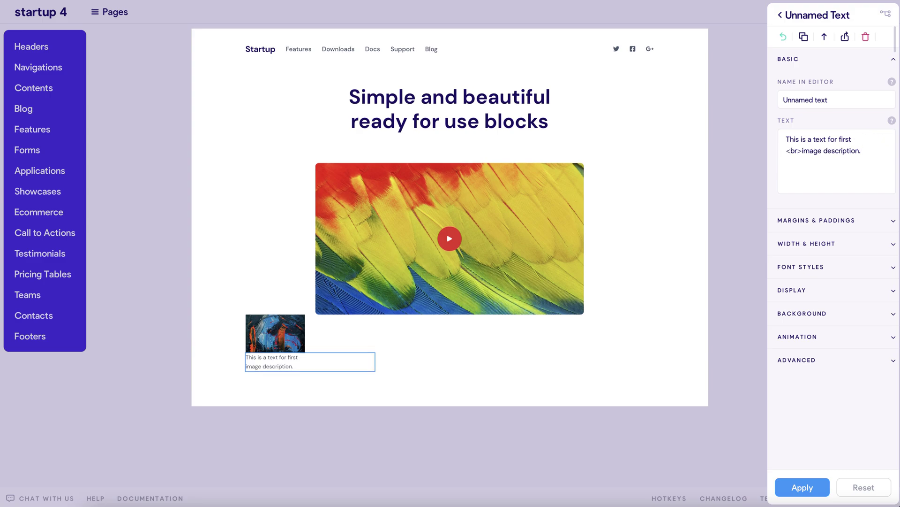
# - Make the caption bold, 16 px in size, with 20 px line height
pyautogui.click(852, 267)
pyautogui.click(810, 307)
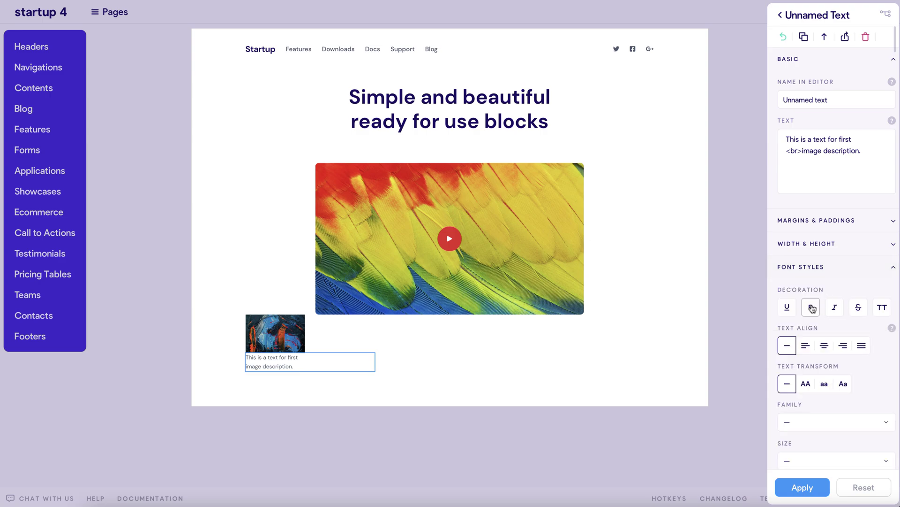
pyautogui.scroll(-1, 812, 309)
pyautogui.scroll(-3, 812, 310)
pyautogui.scroll(-2, 812, 308)
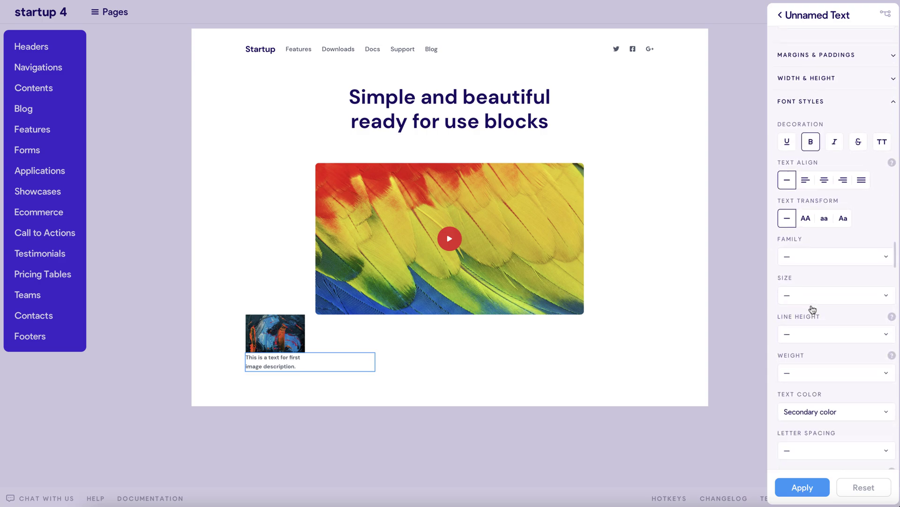
pyautogui.click(800, 284)
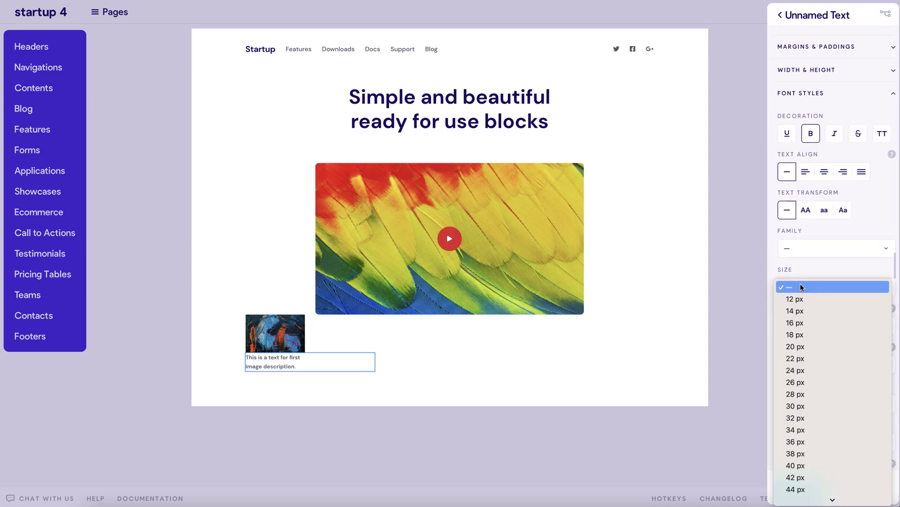
pyautogui.click(798, 323)
pyautogui.click(799, 326)
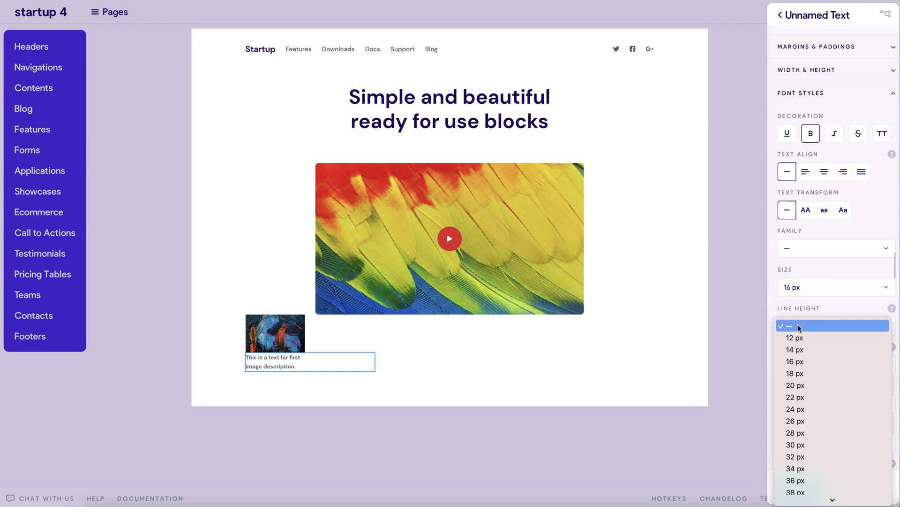
pyautogui.click(800, 384)
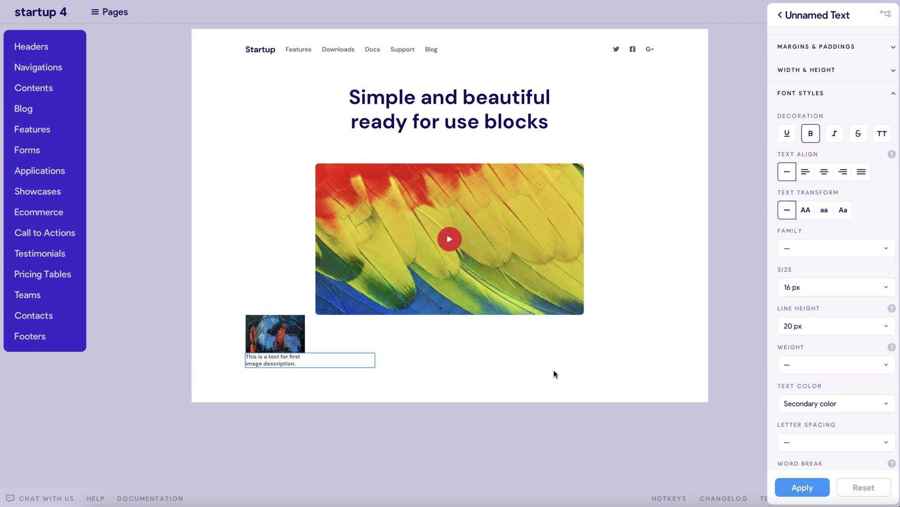
# - Give Image 1 a 10 px bottom margin and a border radius of 8
pyautogui.click(295, 343)
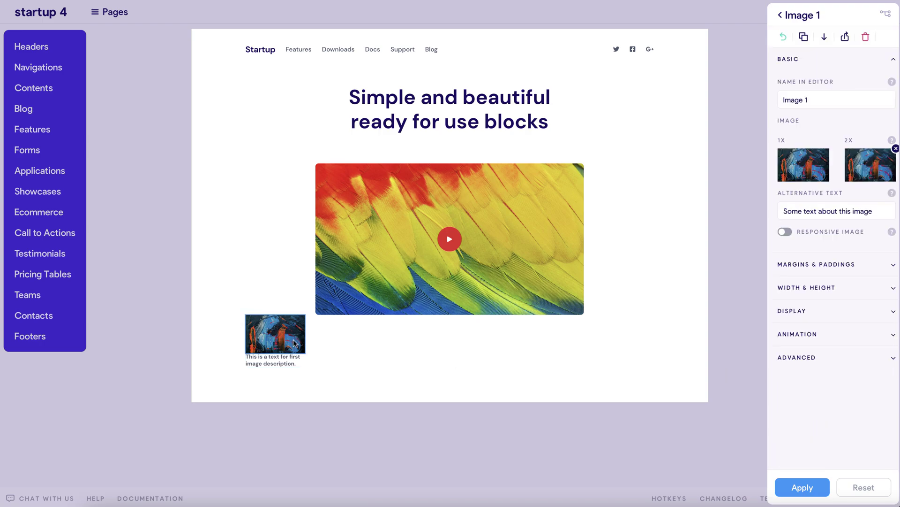
pyautogui.click(806, 265)
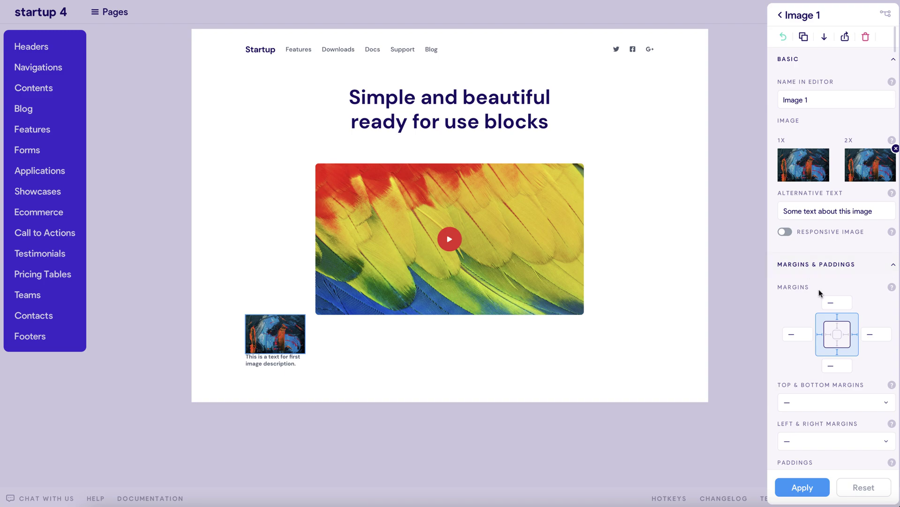
pyautogui.click(832, 361)
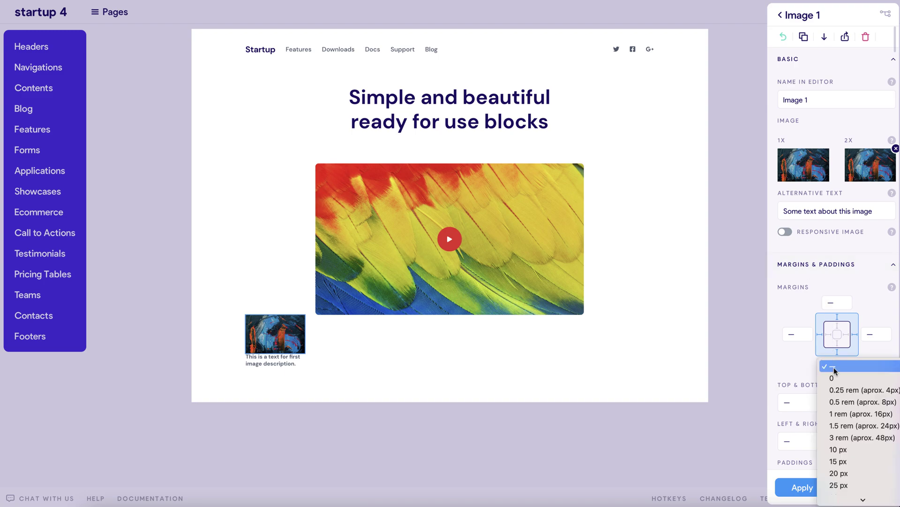
pyautogui.click(846, 446)
pyautogui.scroll(-1, 845, 445)
pyautogui.scroll(-2, 845, 445)
pyautogui.scroll(-3, 846, 445)
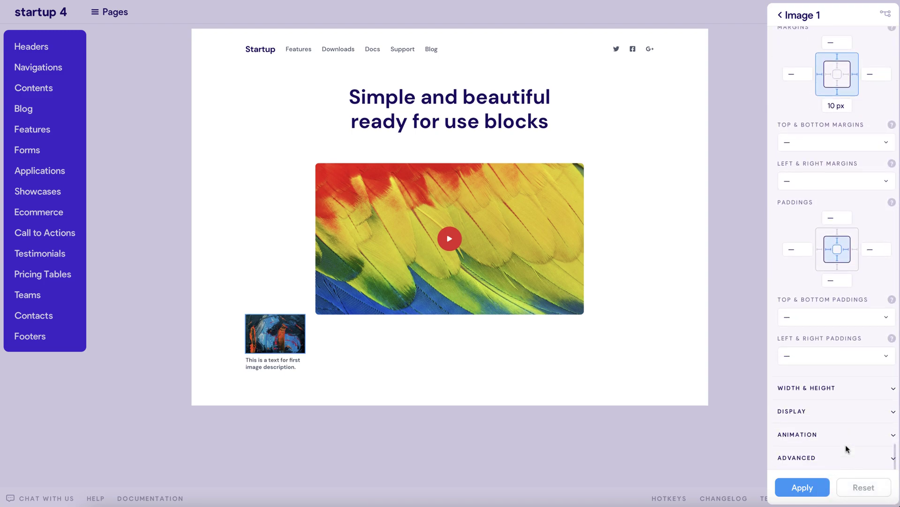
pyautogui.click(848, 413)
pyautogui.scroll(-3, 848, 415)
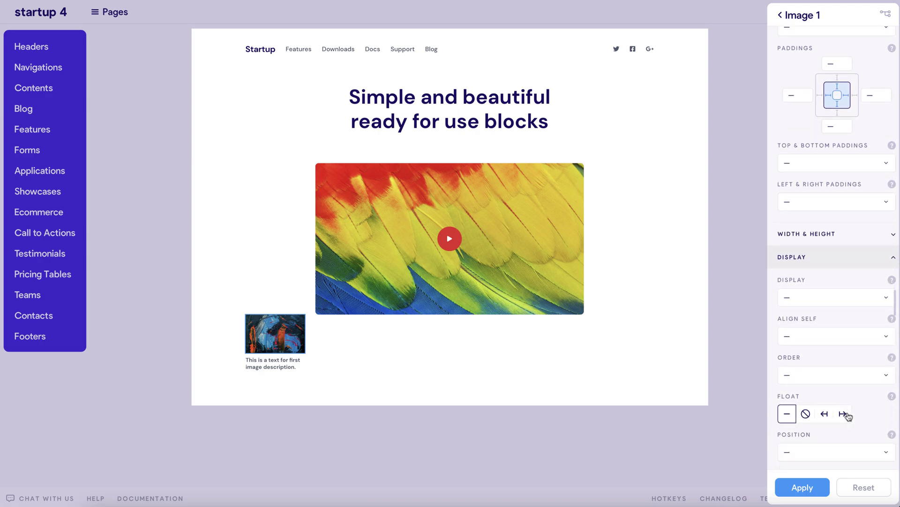
pyautogui.scroll(-2, 848, 415)
pyautogui.scroll(-3, 848, 416)
pyautogui.scroll(-1, 847, 415)
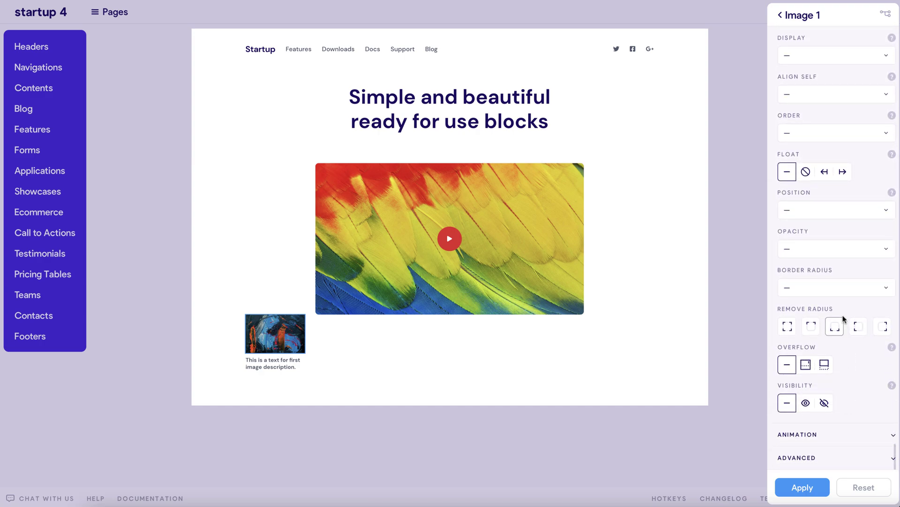
pyautogui.click(833, 287)
pyautogui.click(829, 322)
# - Give the 3 Images Container a 50 px margin and centred text alignment
pyautogui.click(888, 18)
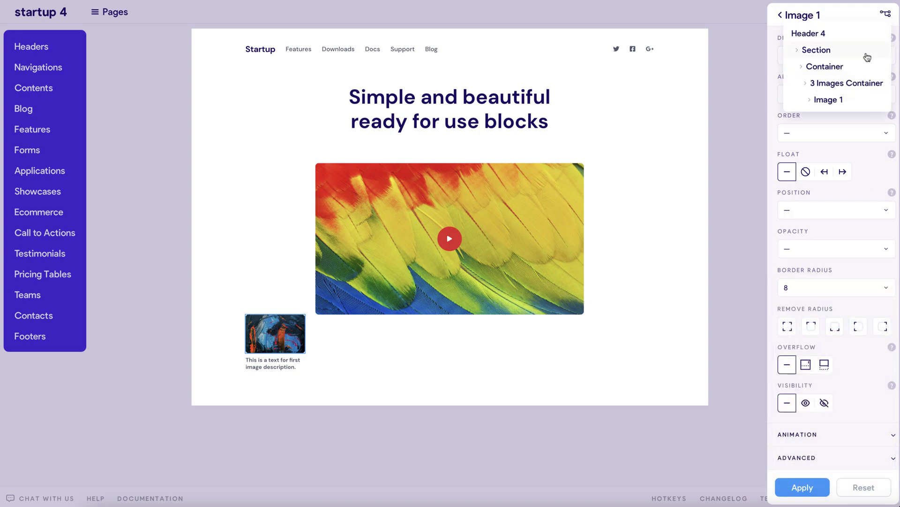
pyautogui.click(851, 84)
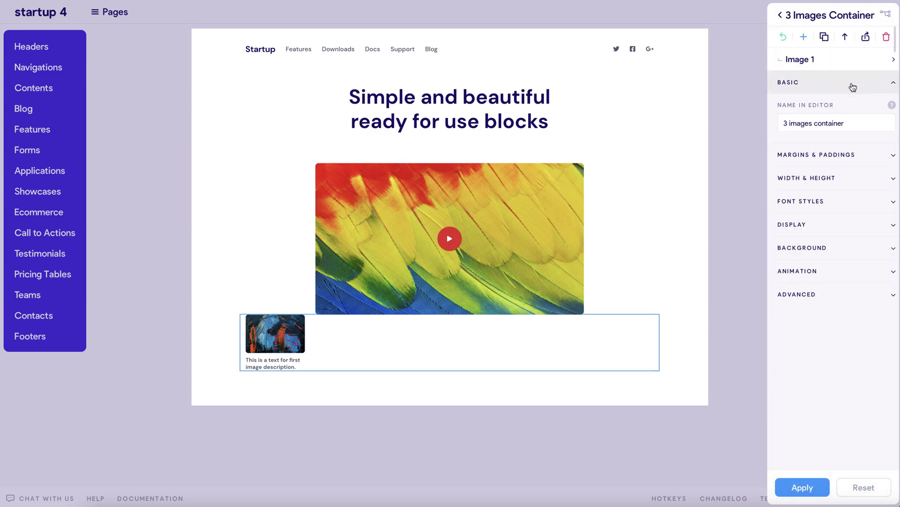
pyautogui.click(857, 153)
pyautogui.click(844, 192)
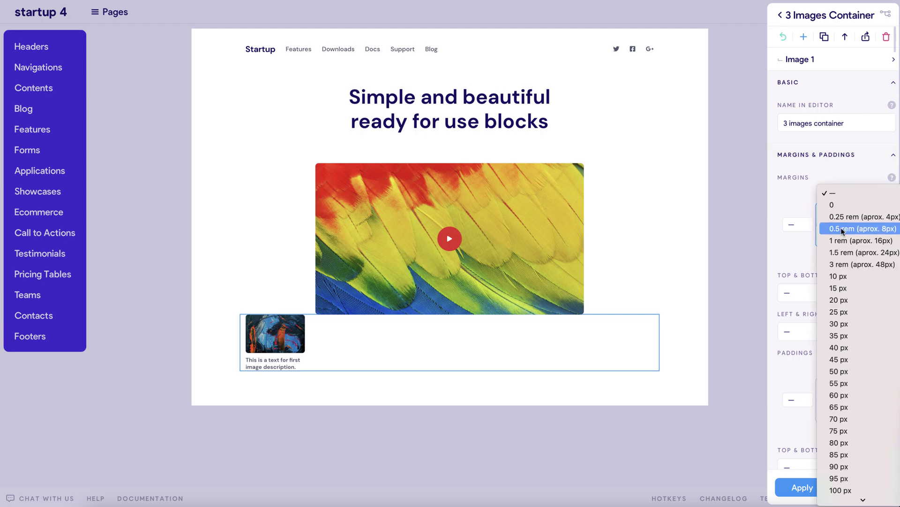
pyautogui.click(841, 372)
pyautogui.scroll(-5, 841, 375)
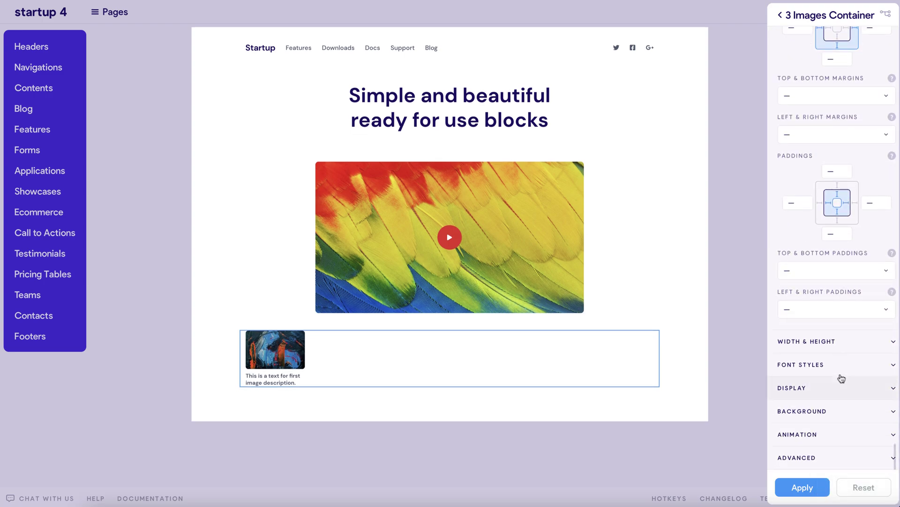
pyautogui.click(840, 364)
pyautogui.scroll(-3, 841, 373)
pyautogui.click(825, 314)
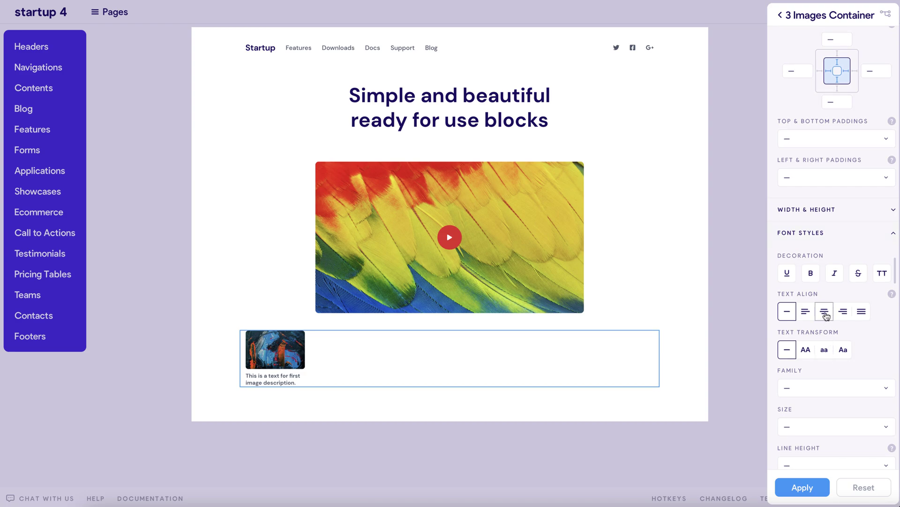
# - Clone the first captioned image card twice to make three cards
pyautogui.click(320, 344)
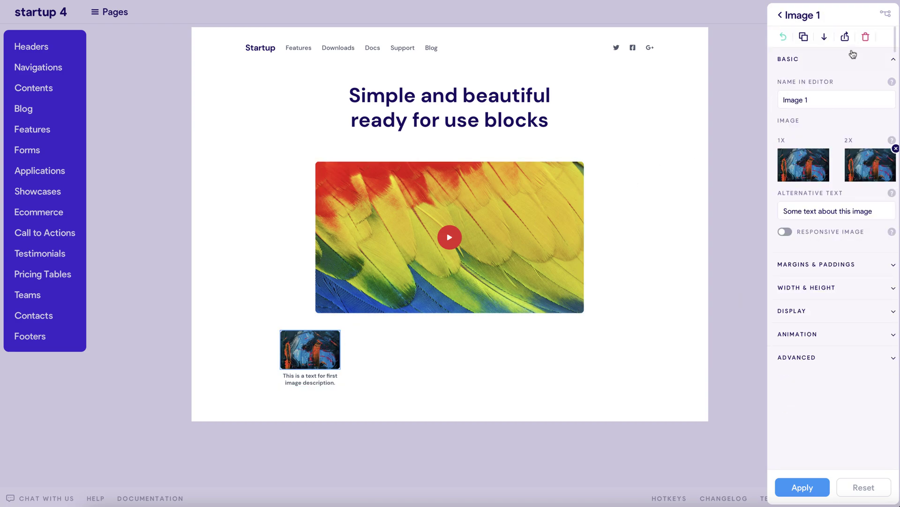
pyautogui.click(884, 15)
pyautogui.click(830, 100)
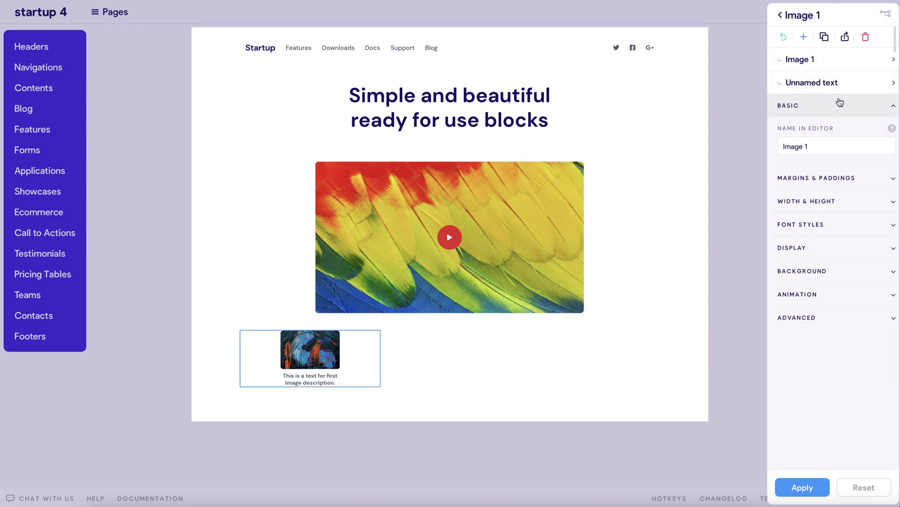
pyautogui.click(824, 37)
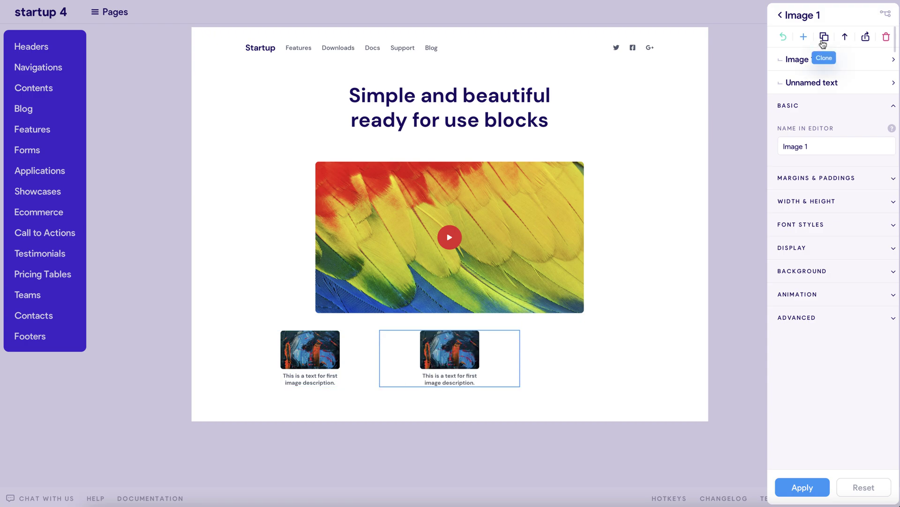
pyautogui.click(823, 39)
# - Rename the two cloned cards 'Image 2' and 'Image 3'
pyautogui.click(780, 15)
pyautogui.click(806, 43)
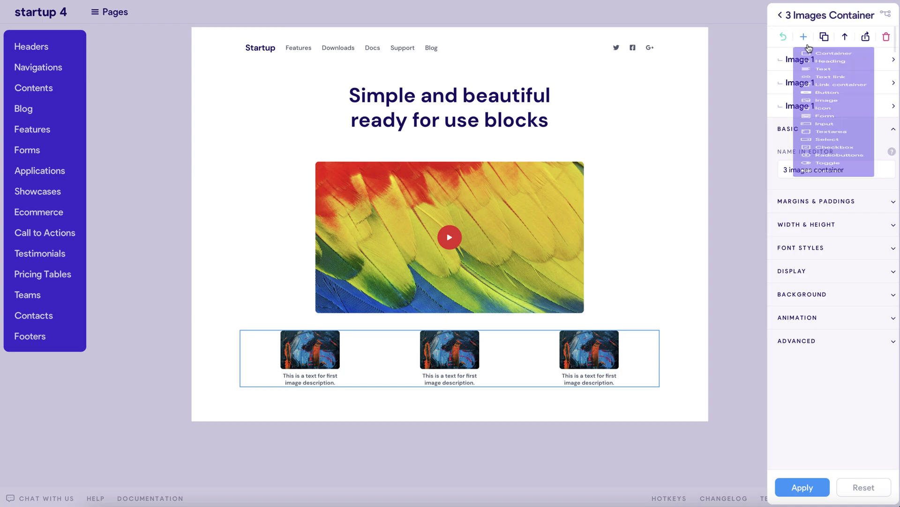
pyautogui.click(886, 85)
pyautogui.write('Image 2')
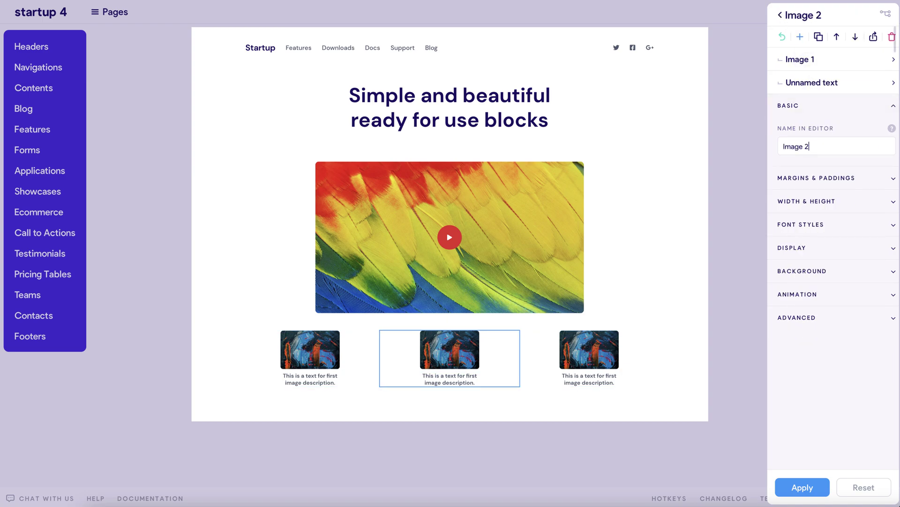
pyautogui.click(779, 18)
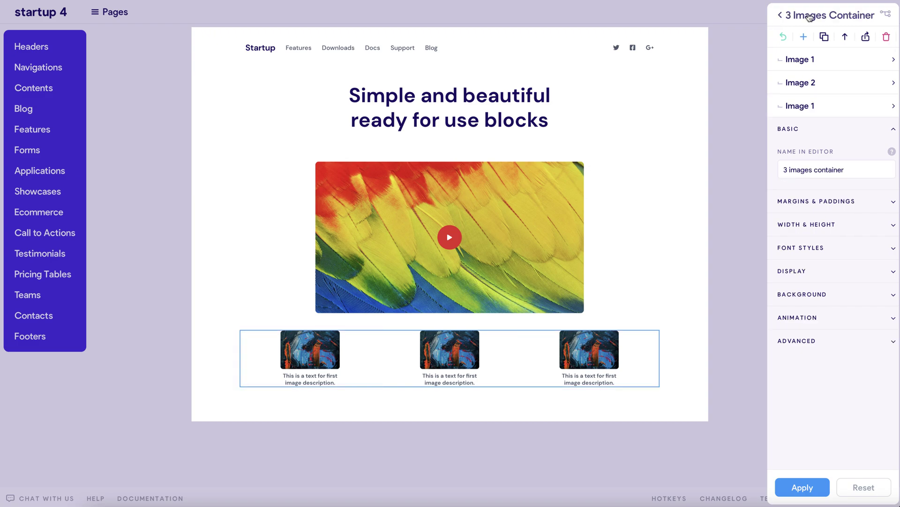
pyautogui.click(838, 107)
pyautogui.write('Image 3')
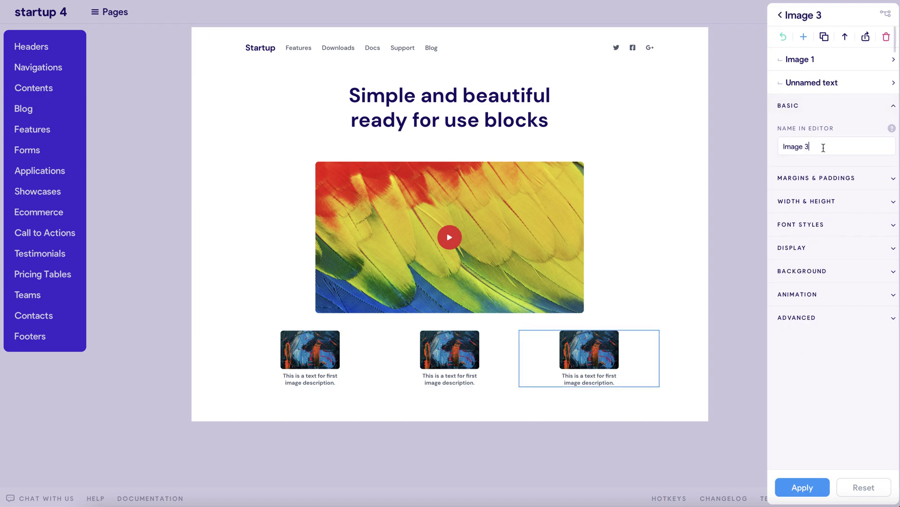
pyautogui.click(448, 346)
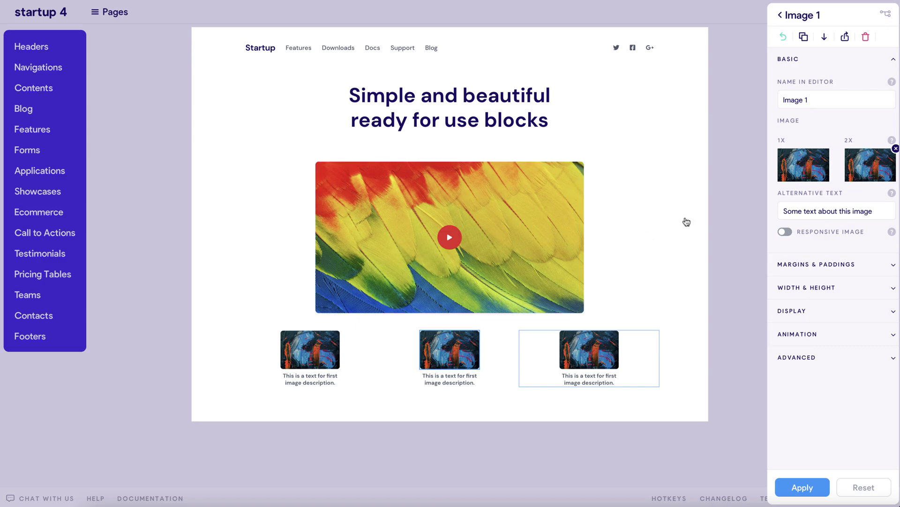
pyautogui.click(799, 169)
pyautogui.click(192, 81)
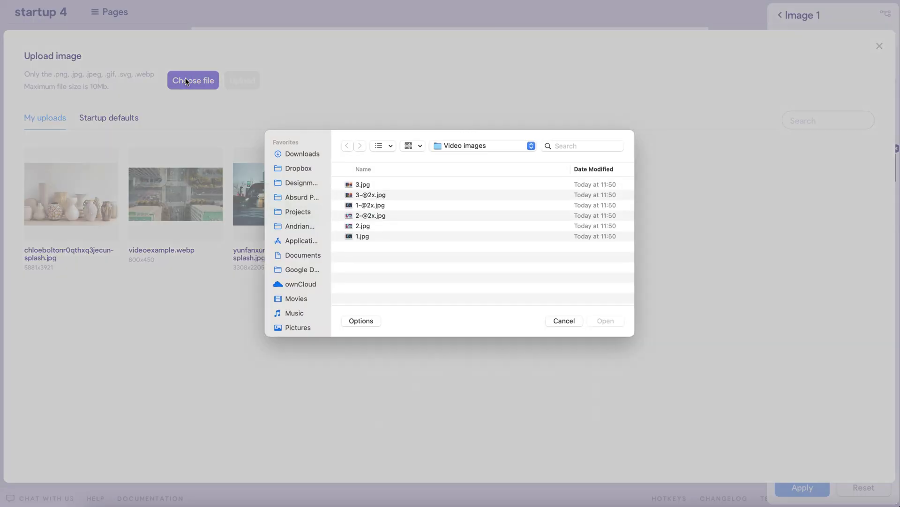
pyautogui.click(367, 226)
pyautogui.click(605, 321)
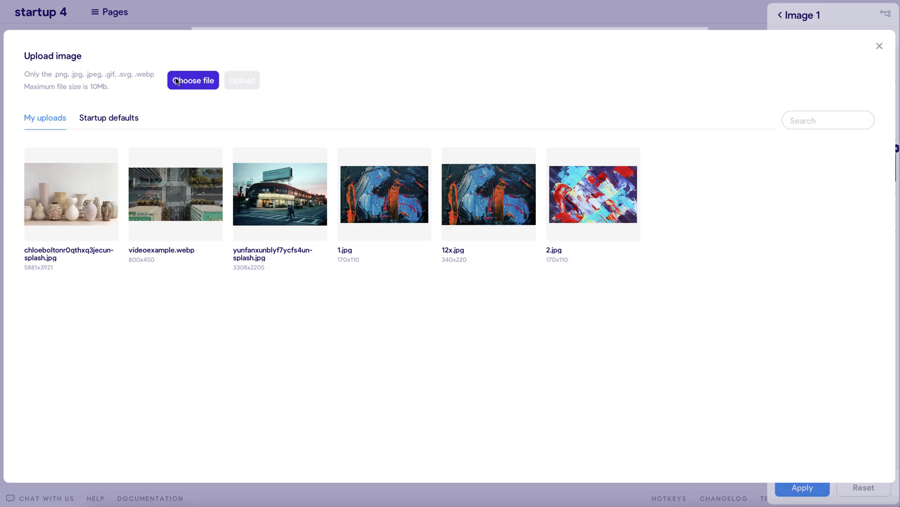
pyautogui.click(194, 81)
pyautogui.click(380, 210)
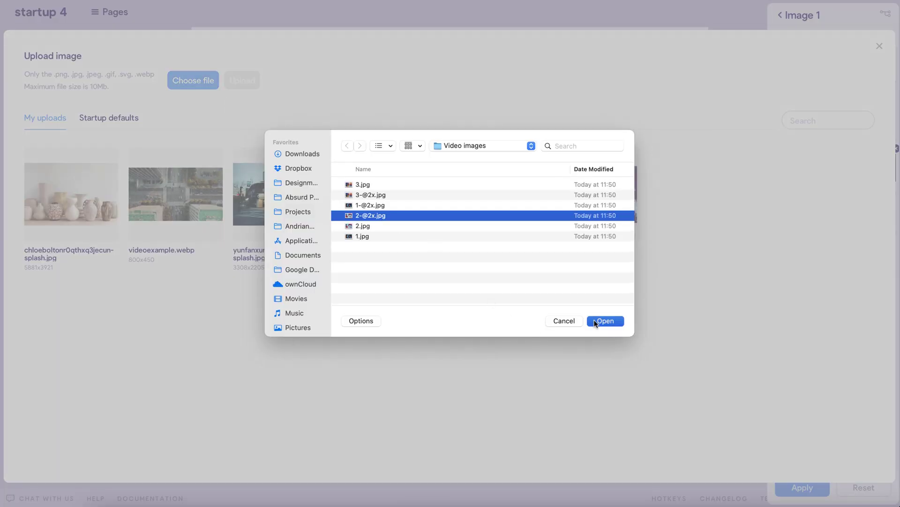
pyautogui.click(603, 320)
pyautogui.click(248, 81)
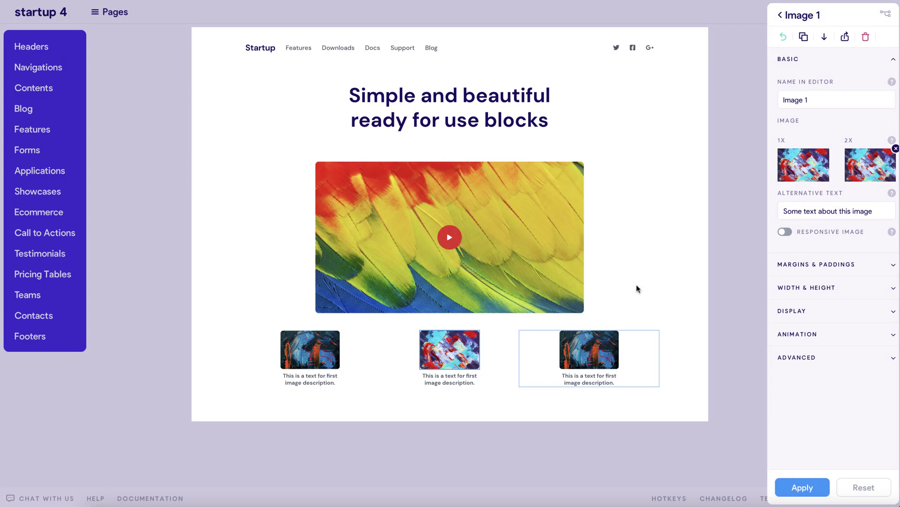
pyautogui.click(804, 165)
pyautogui.click(193, 81)
pyautogui.click(373, 183)
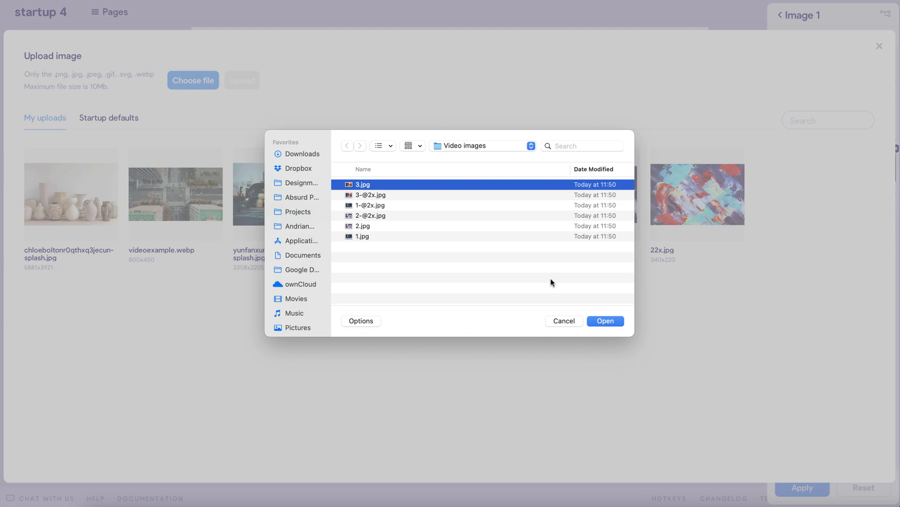
pyautogui.click(604, 319)
pyautogui.click(232, 80)
pyautogui.click(859, 162)
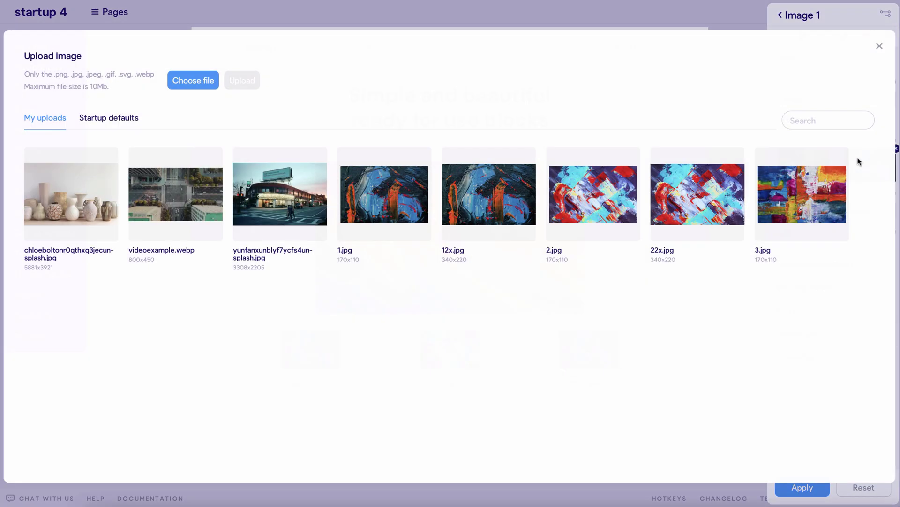
pyautogui.click(192, 83)
pyautogui.click(382, 193)
pyautogui.click(606, 319)
pyautogui.click(242, 80)
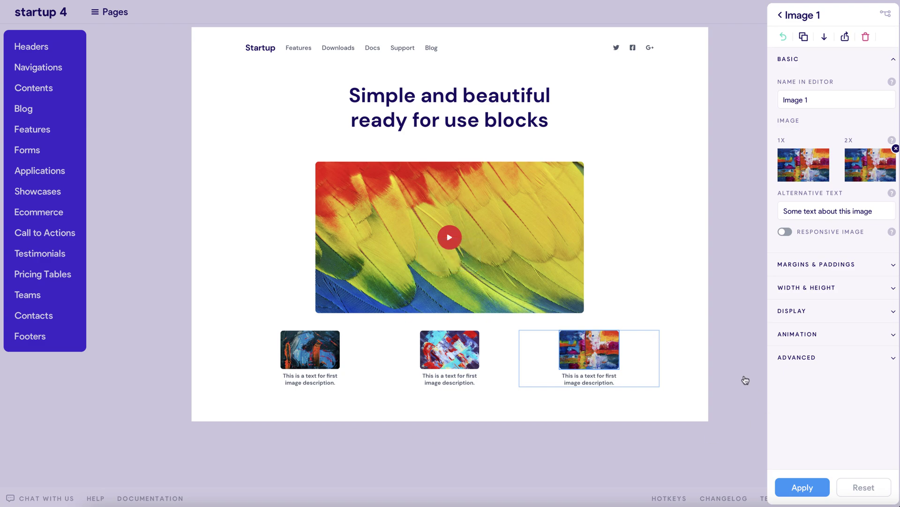
# - Move the blue-and-red painting card, Image 2, to the last slot in the row
pyautogui.click(471, 382)
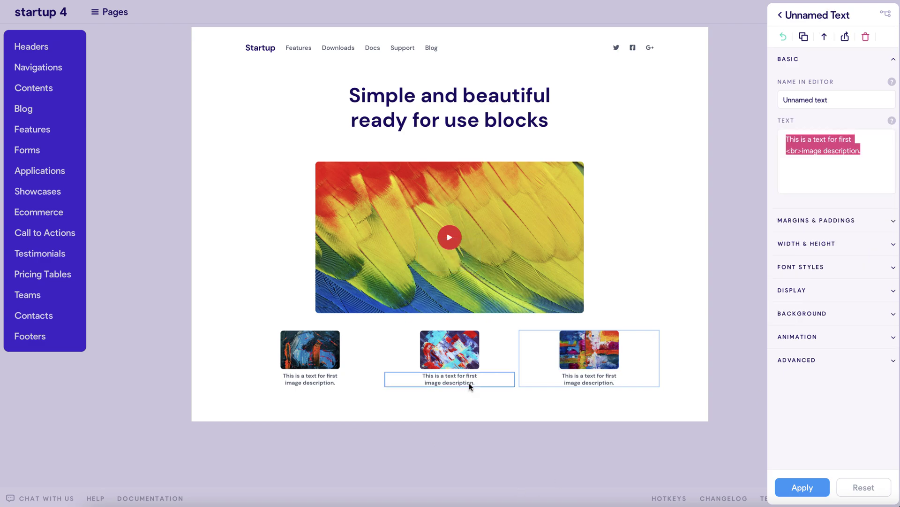
pyautogui.click(886, 16)
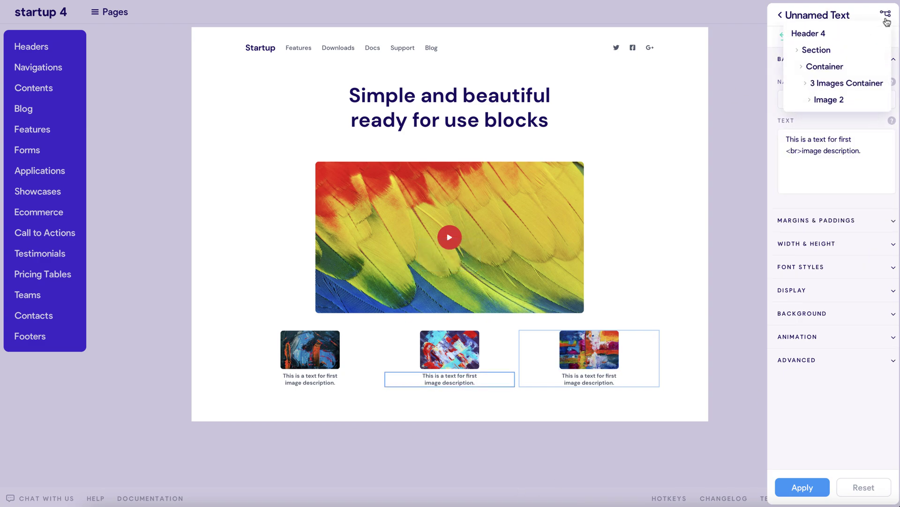
pyautogui.click(830, 100)
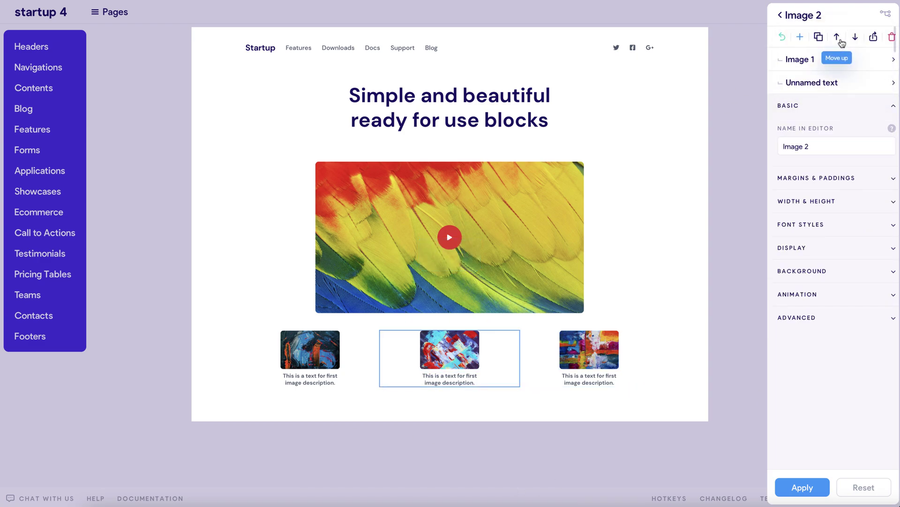
pyautogui.click(842, 42)
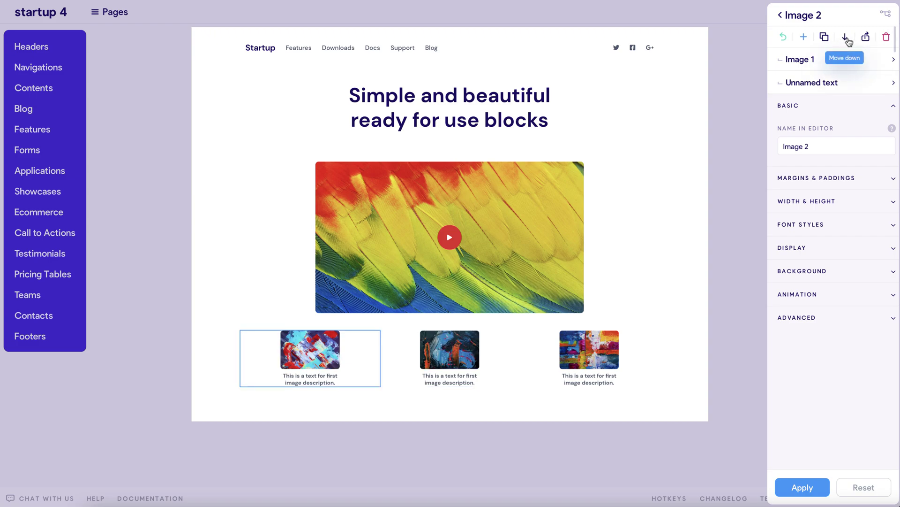
pyautogui.click(847, 42)
pyautogui.click(849, 42)
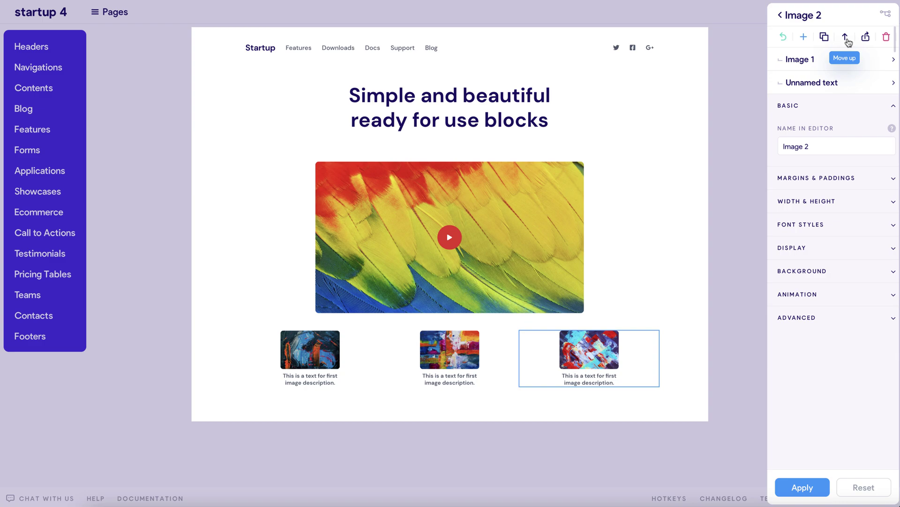
pyautogui.click(320, 355)
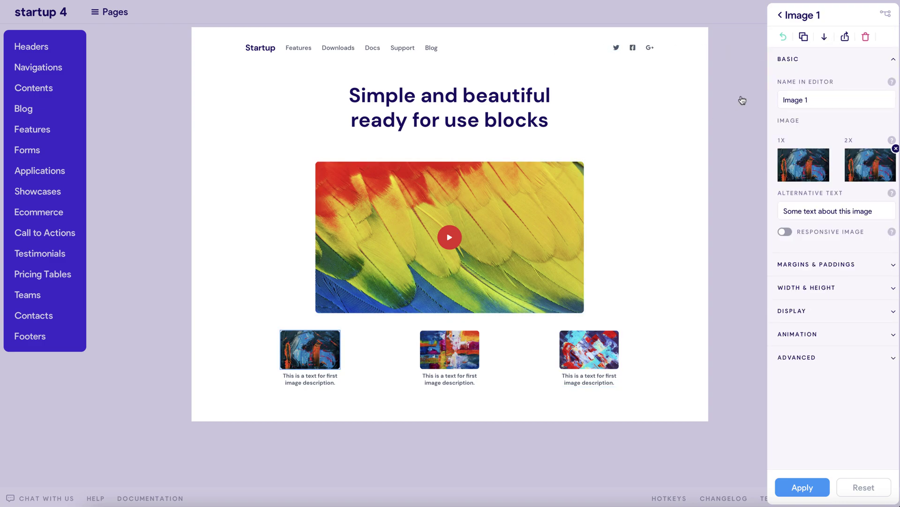
pyautogui.click(883, 15)
# - Give the first card a Fade up animation with duration 0, after trying Flip up and Zoom in up
pyautogui.click(830, 100)
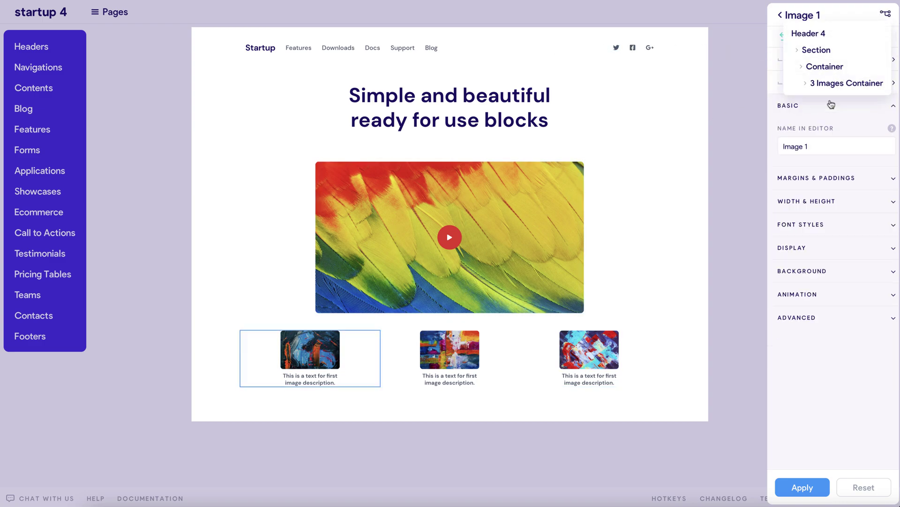
pyautogui.click(828, 299)
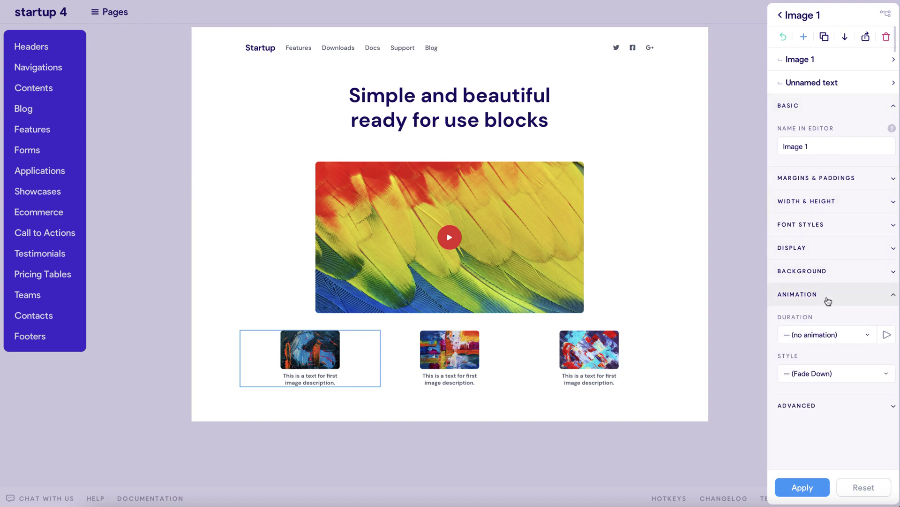
pyautogui.click(833, 335)
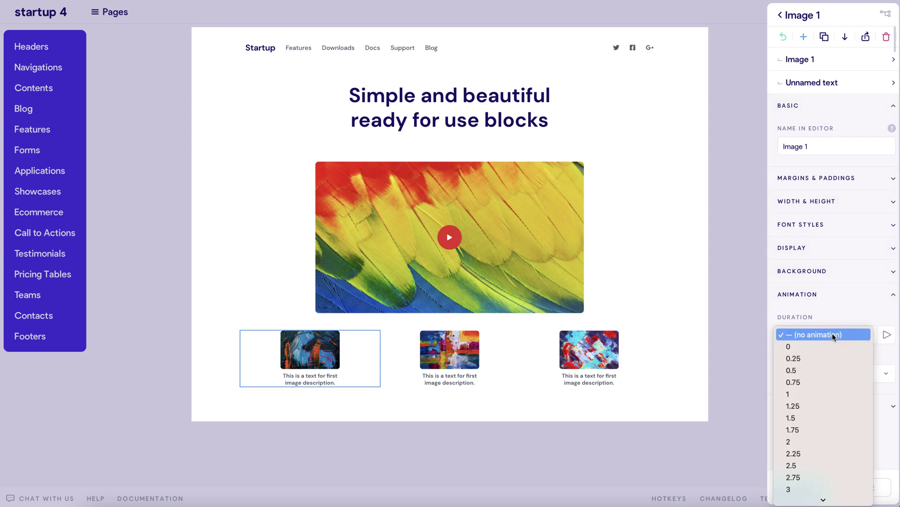
pyautogui.click(825, 344)
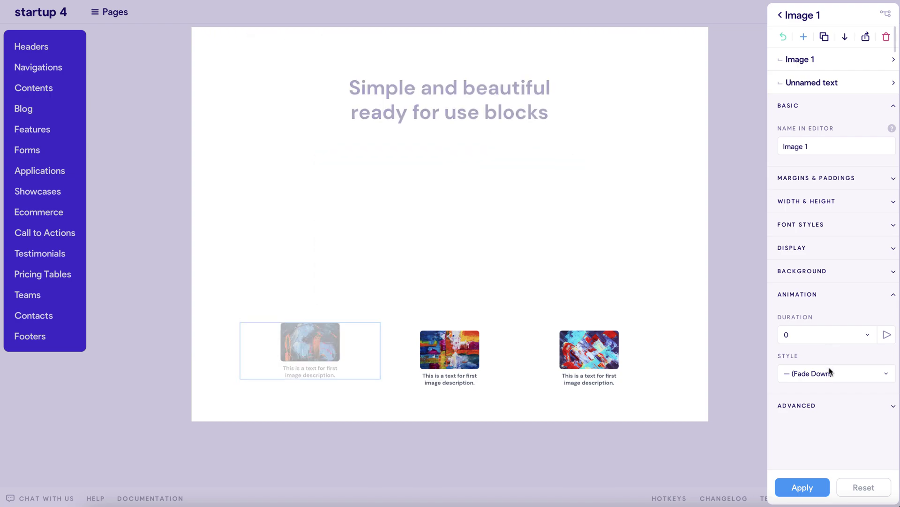
pyautogui.click(830, 372)
pyautogui.scroll(-2, 840, 409)
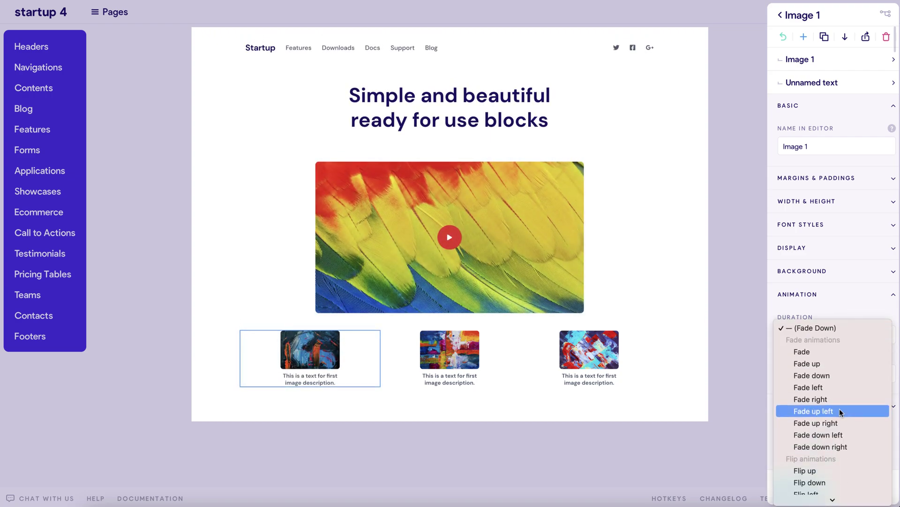
pyautogui.scroll(-3, 840, 411)
pyautogui.click(839, 395)
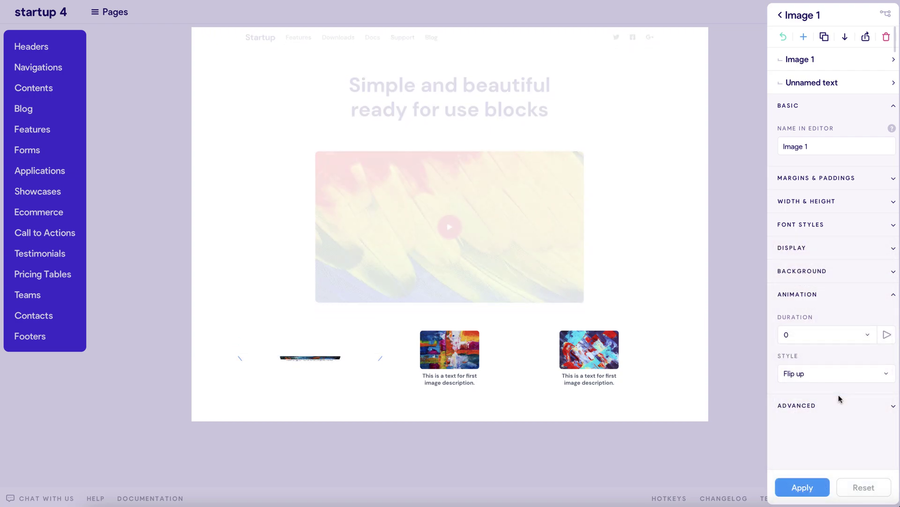
pyautogui.click(835, 371)
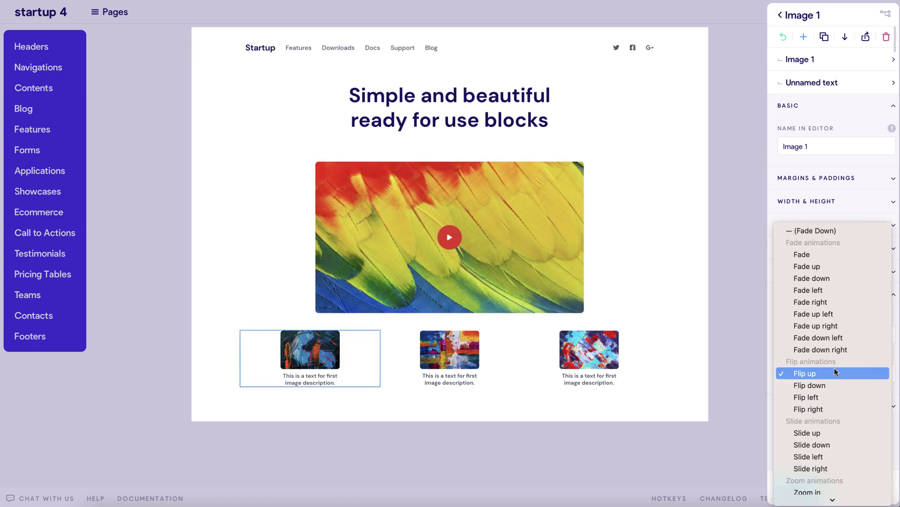
pyautogui.scroll(-3, 834, 368)
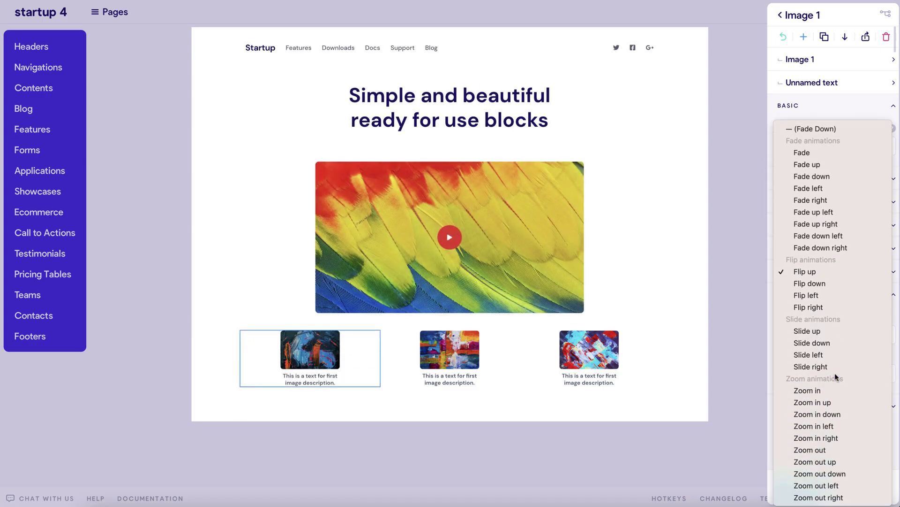
pyautogui.click(836, 402)
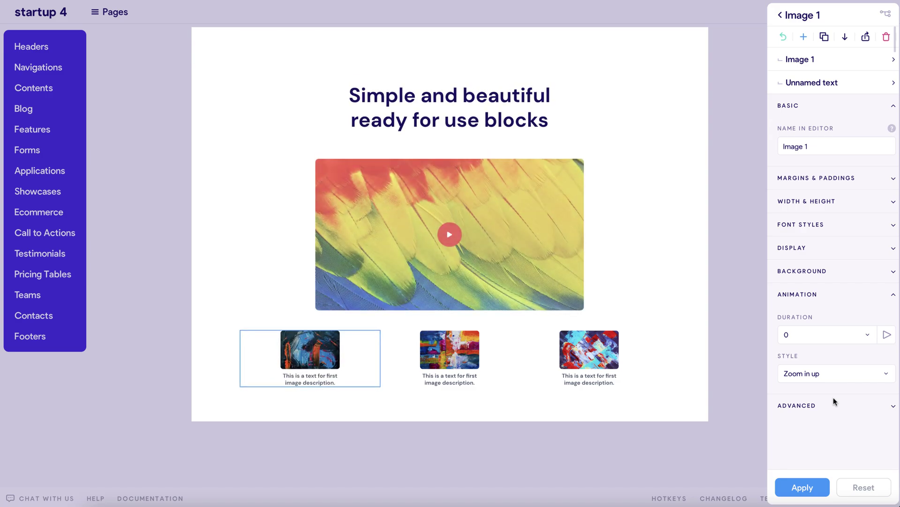
pyautogui.click(886, 336)
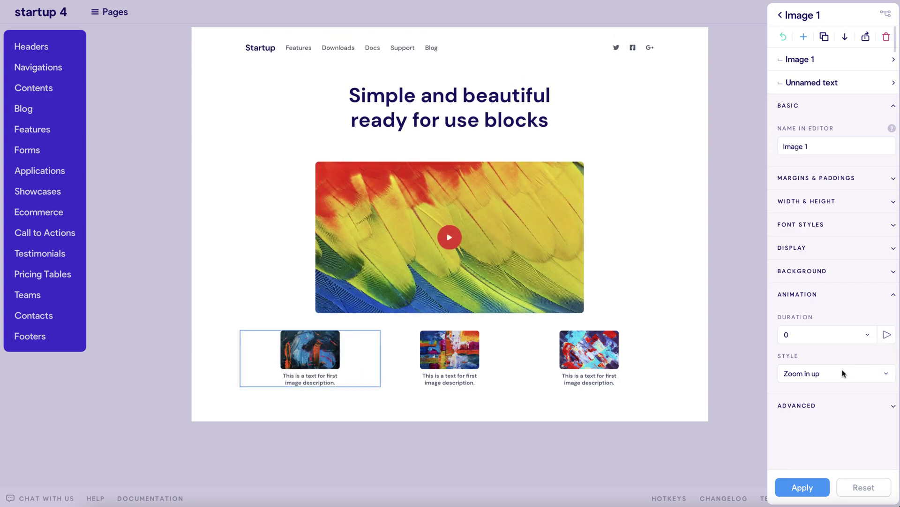
pyautogui.click(843, 374)
pyautogui.click(823, 138)
# - Give the middle painting card a Fade up animation
pyautogui.click(443, 365)
pyautogui.click(885, 14)
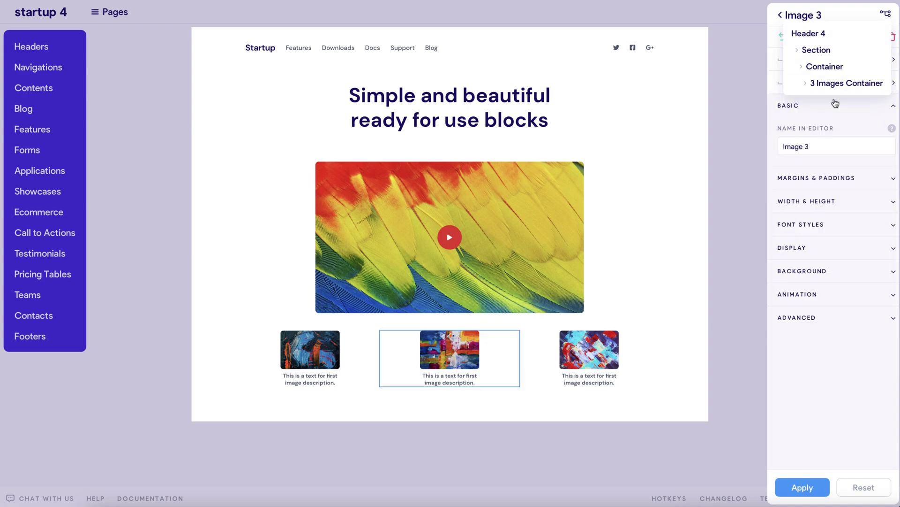
pyautogui.click(854, 293)
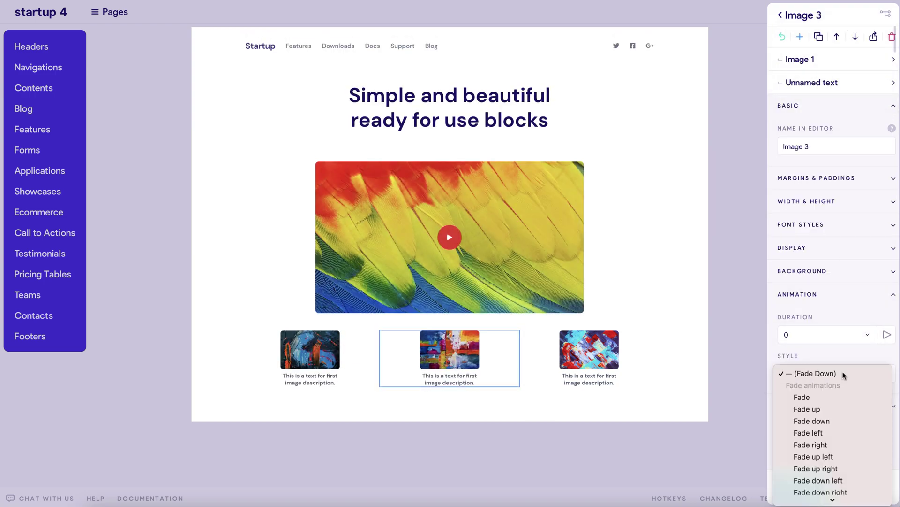
pyautogui.click(845, 409)
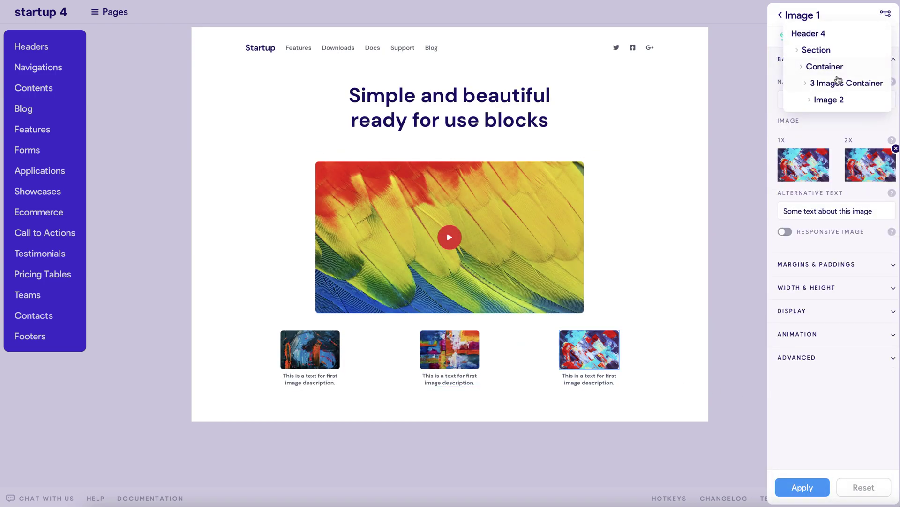
# - Give the last card a Fade up animation with duration 0, then apply the edits
pyautogui.click(829, 98)
pyautogui.click(854, 294)
pyautogui.click(845, 333)
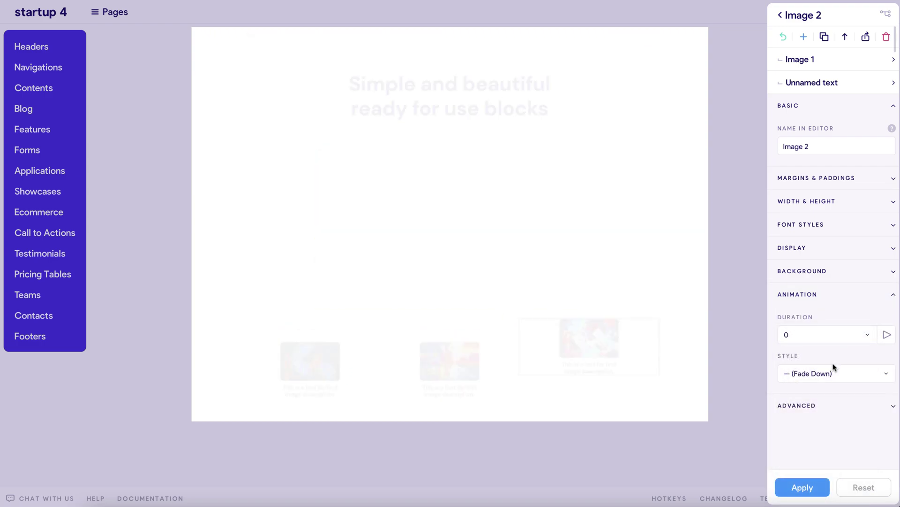
pyautogui.click(834, 367)
pyautogui.click(837, 404)
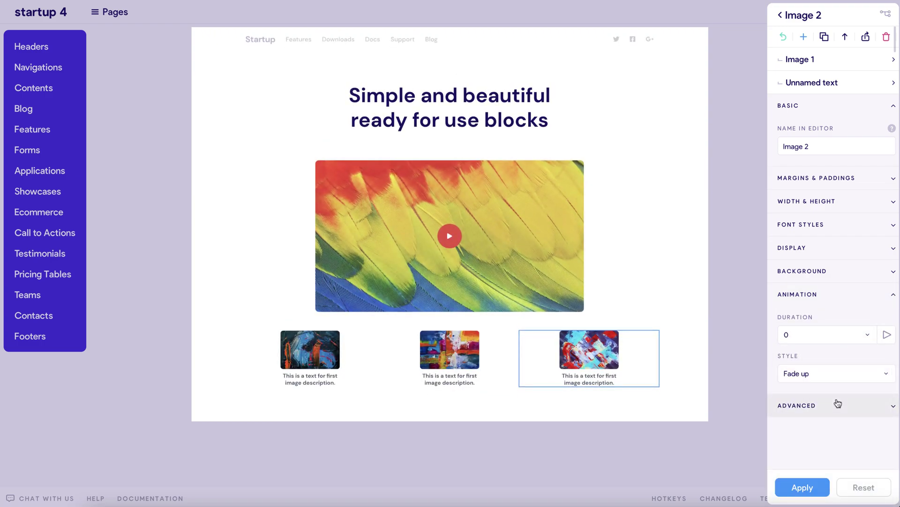
pyautogui.click(803, 487)
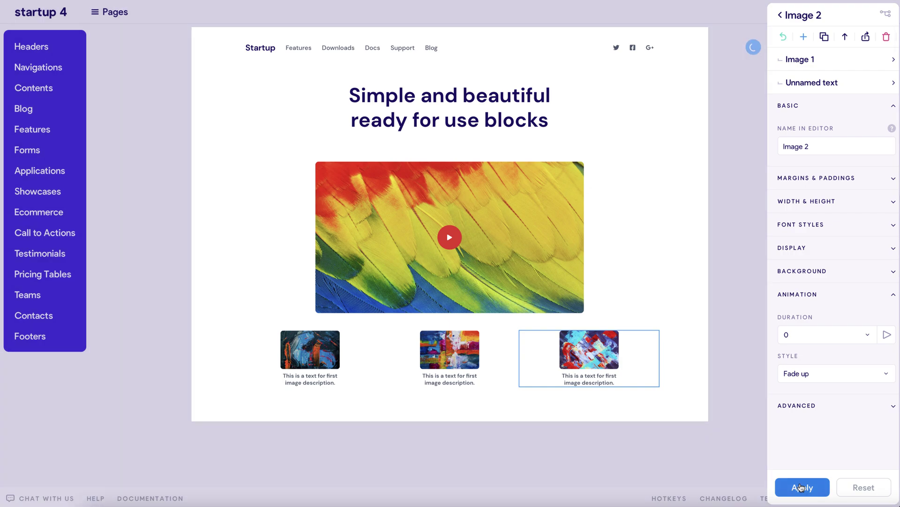
# - Preview the page full screen, close the preview, and select the Header 4 block
pyautogui.click(788, 12)
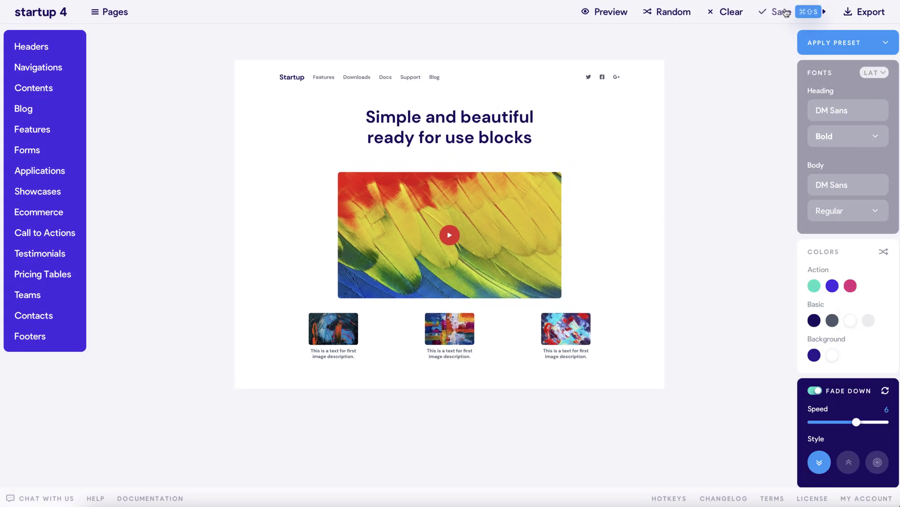
pyautogui.click(607, 13)
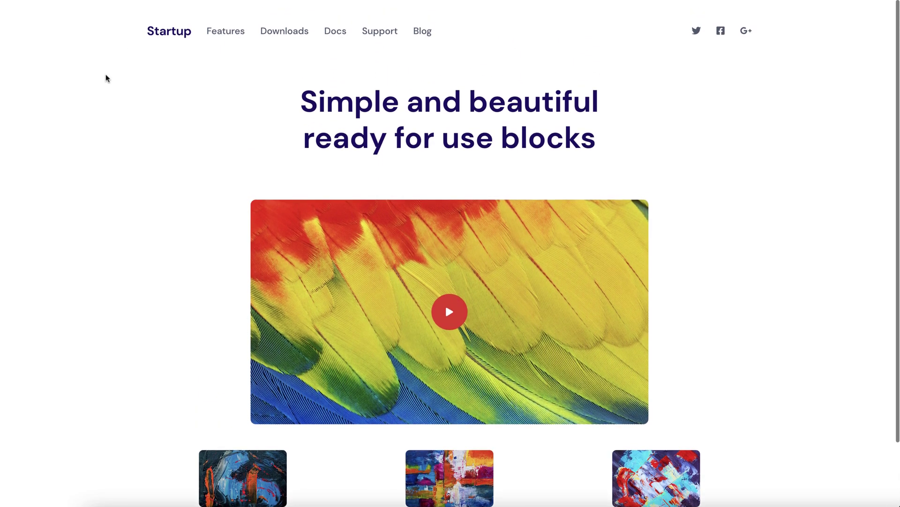
pyautogui.click(643, 6)
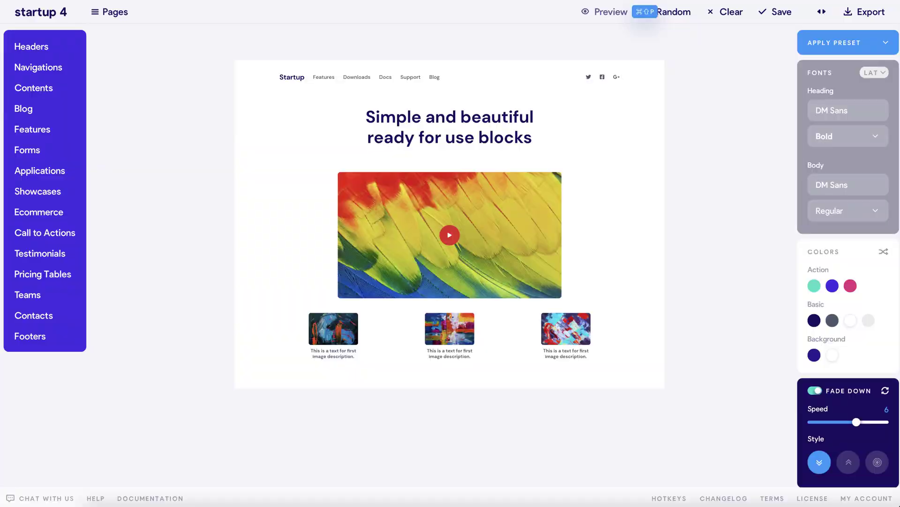
pyautogui.click(607, 154)
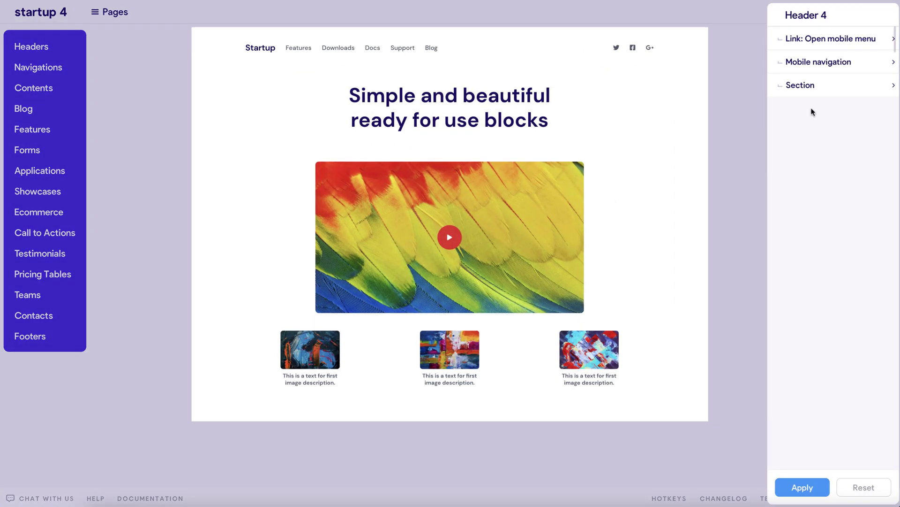
# - Clone the 3 Images Container into a second row, apply, and save as 'My project'
pyautogui.click(818, 87)
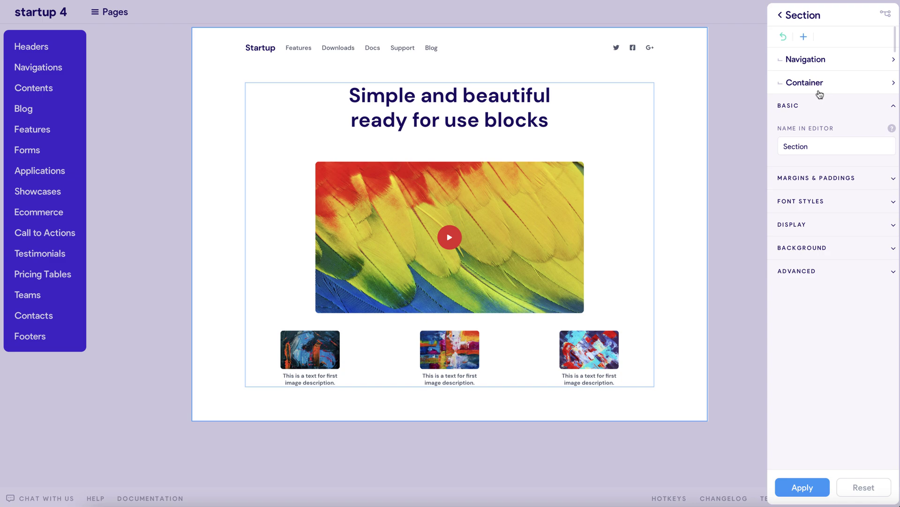
pyautogui.click(820, 84)
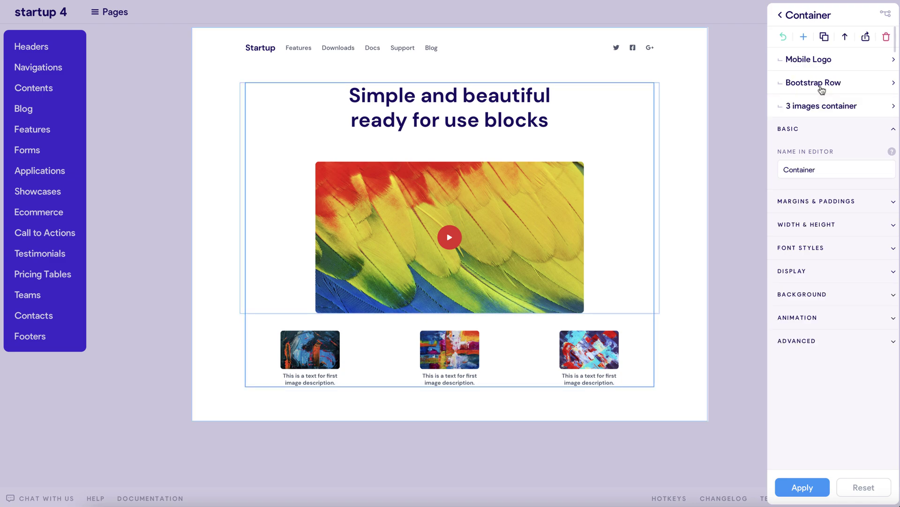
pyautogui.click(819, 106)
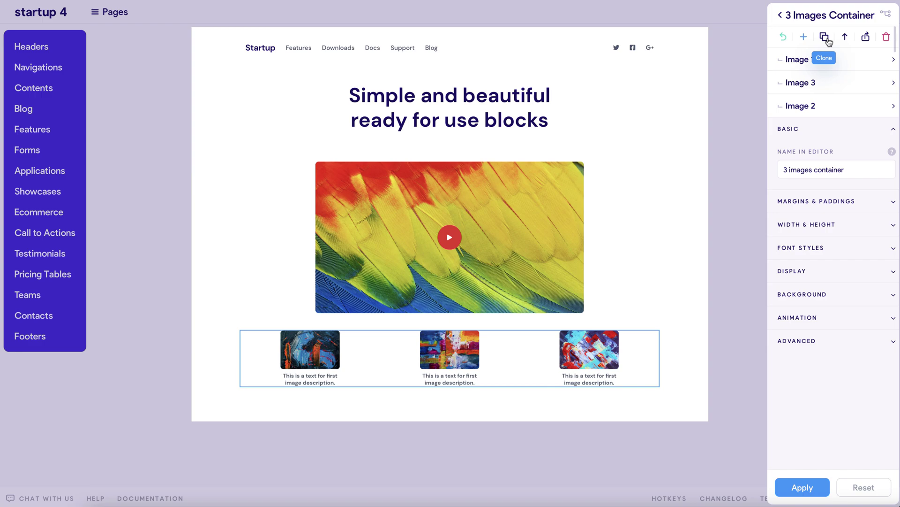
pyautogui.click(826, 40)
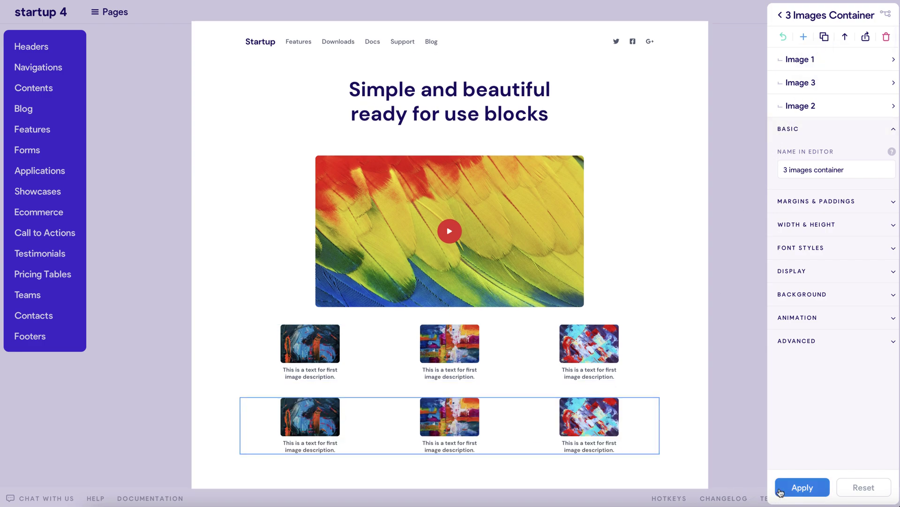
pyautogui.click(781, 492)
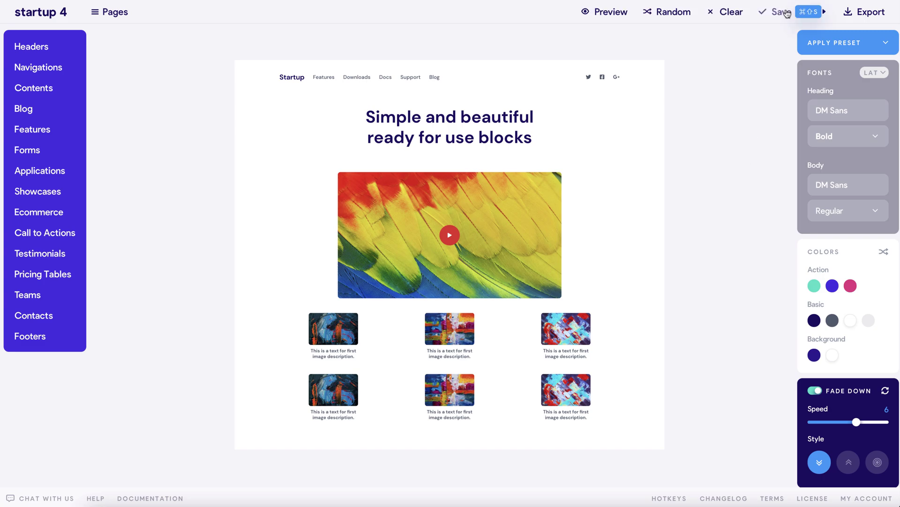
pyautogui.click(783, 12)
pyautogui.write('My project')
pyautogui.press('Return')
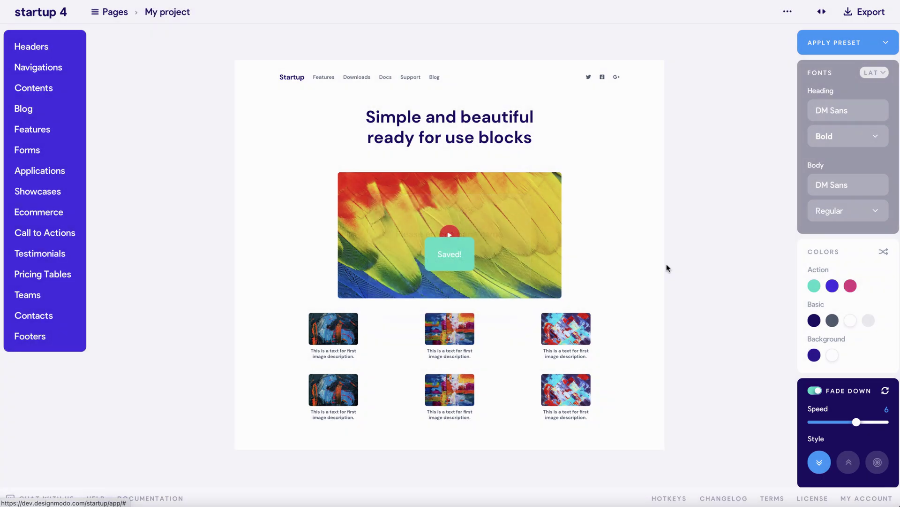